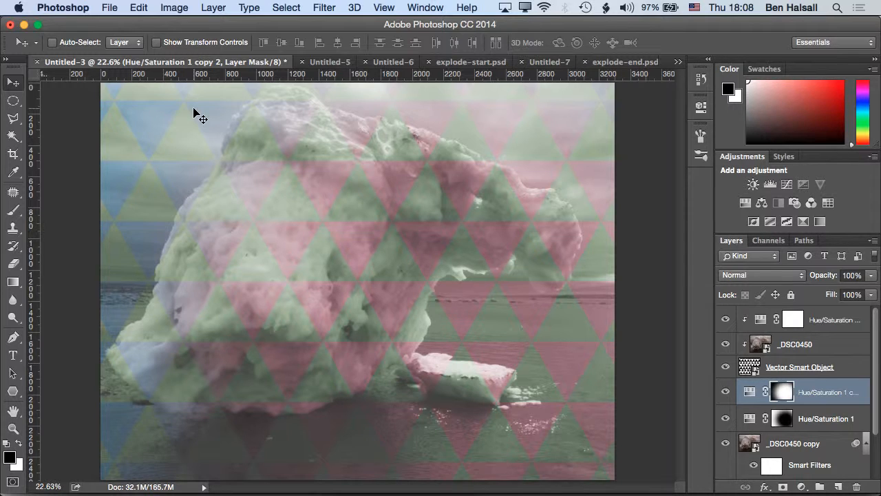
Switch to Illustrator and create a landscape Letter document, 11 by 8.5 in, with one artboard and no bleed
key("super+Tab")
key("super+Tab")
key("super+Tab")
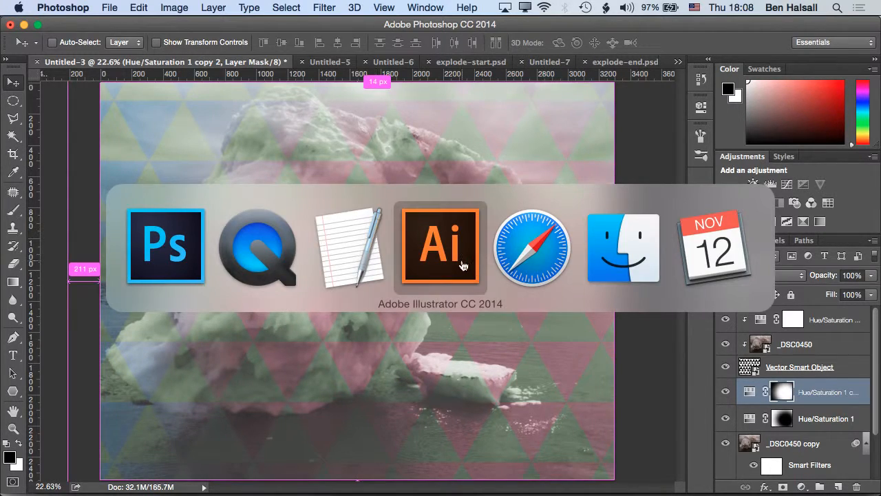
key("super+n")
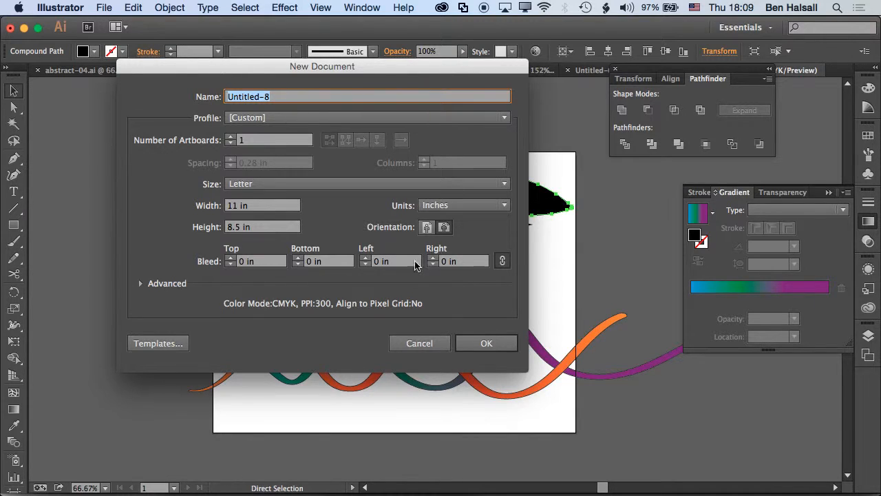
left_click(485, 342)
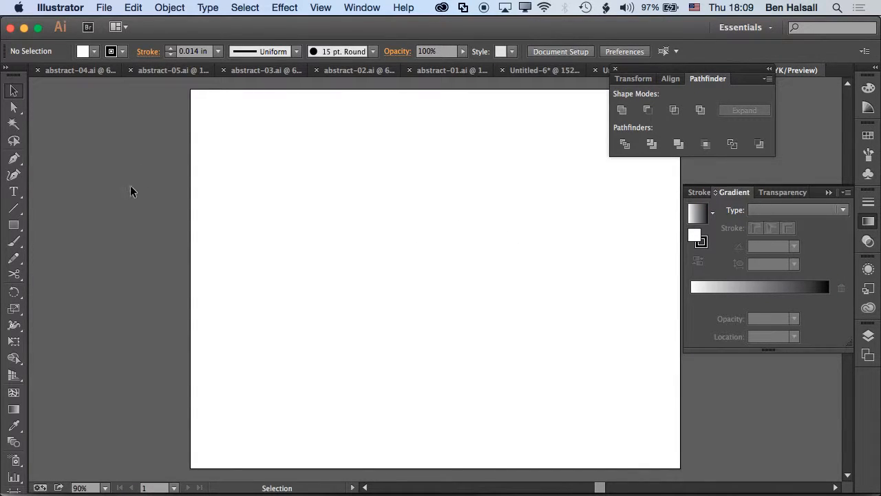
Create a triangle on the artboard with the Polygon tool, using a radius of 1.978 in and 3 sides
left_click_drag(14, 225, 76, 277)
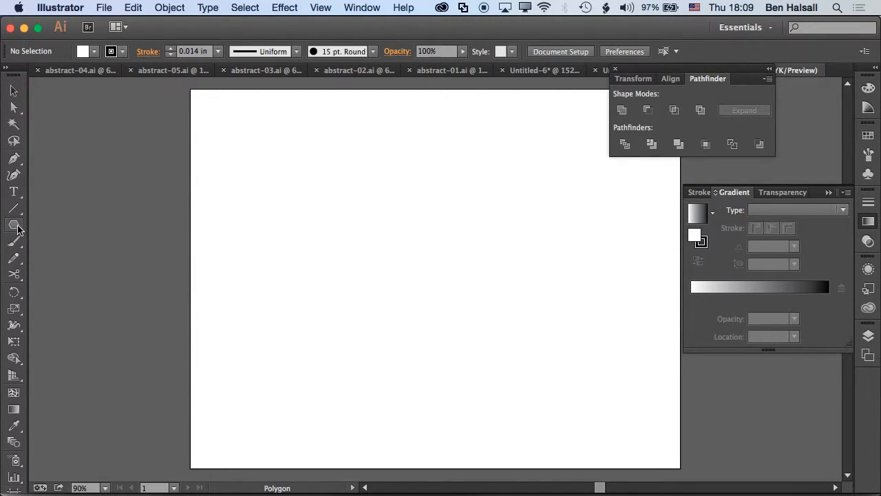
left_click(297, 188)
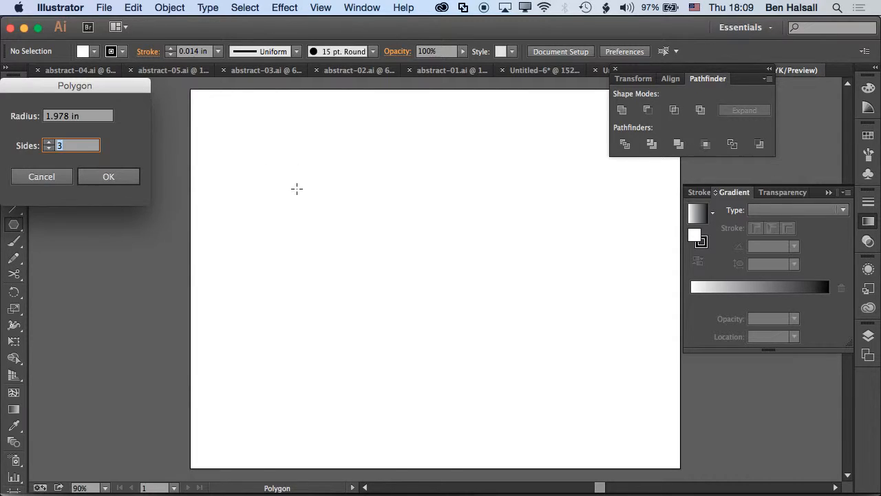
left_click_drag(96, 94, 157, 98)
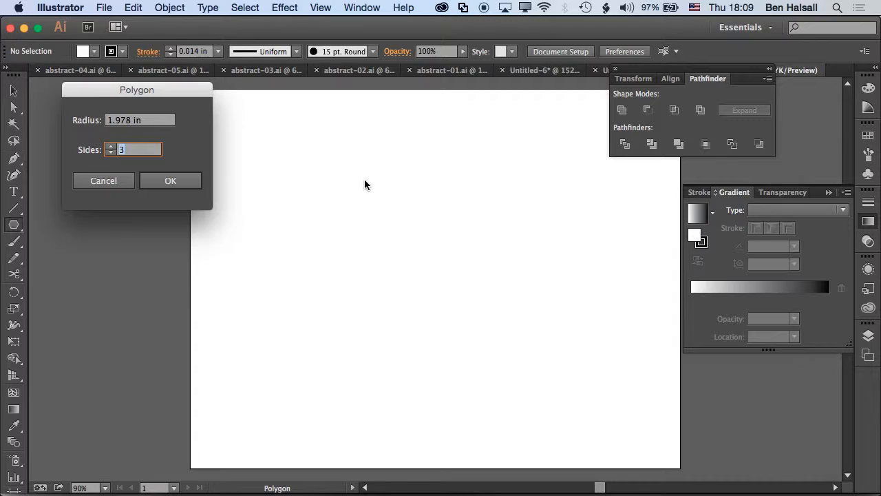
left_click(170, 181)
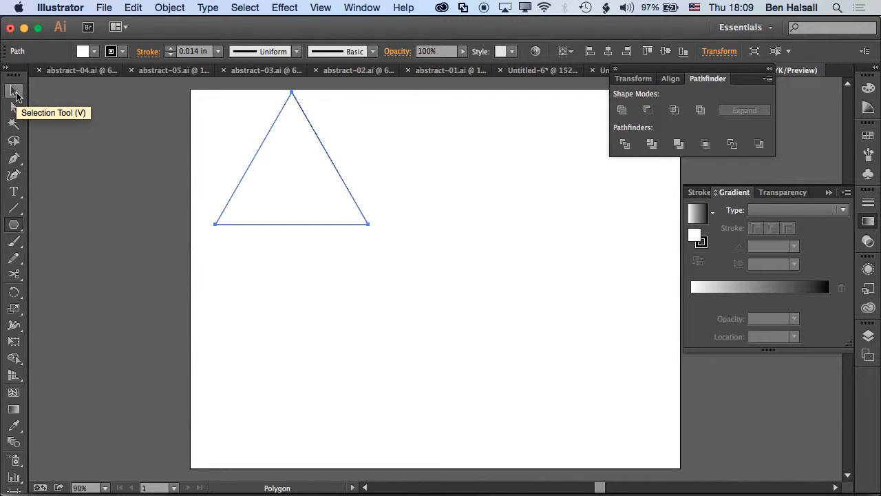
Delete the large triangle and draw a smaller upright one by hand near the artboard's upper-left corner
left_click(14, 92)
key("Delete")
left_click(14, 225)
left_click_drag(279, 145, 317, 166)
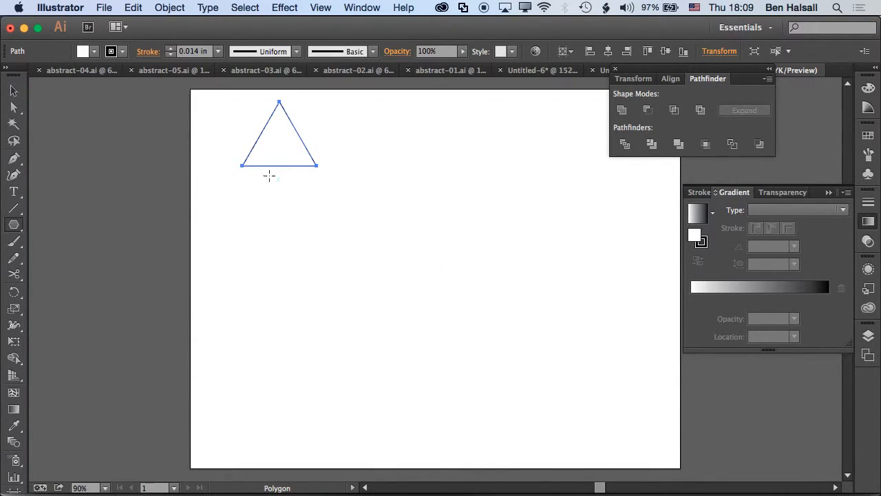
Fill the triangle with yellow and remove its stroke
key("v")
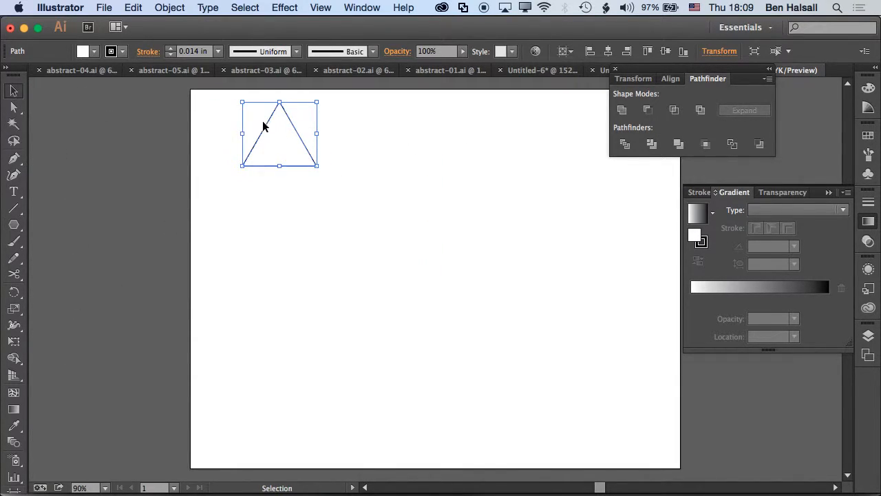
left_click(95, 52)
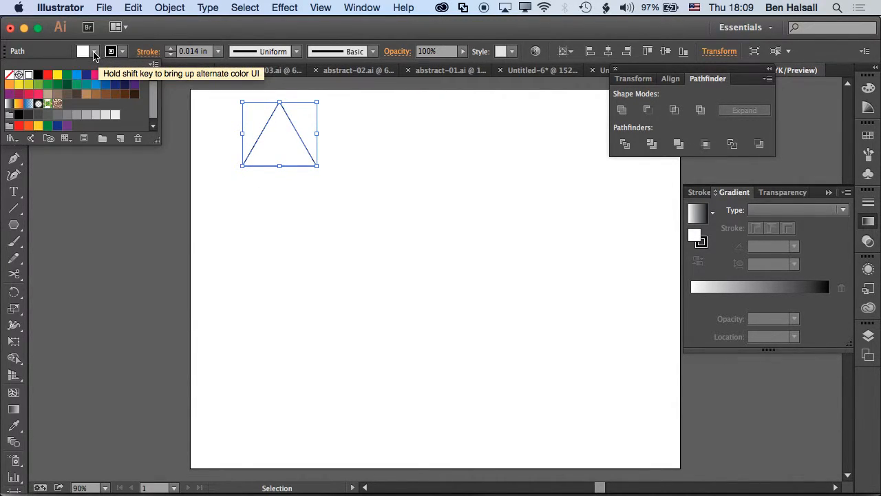
left_click(57, 74)
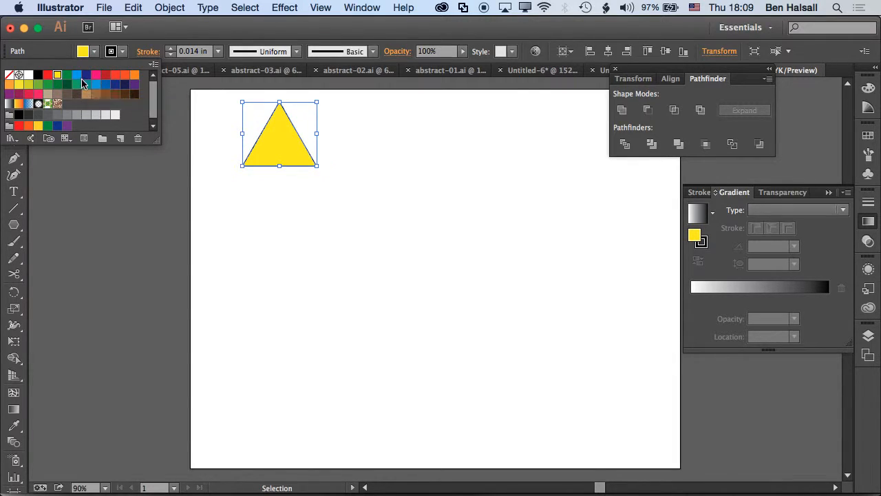
left_click(121, 53)
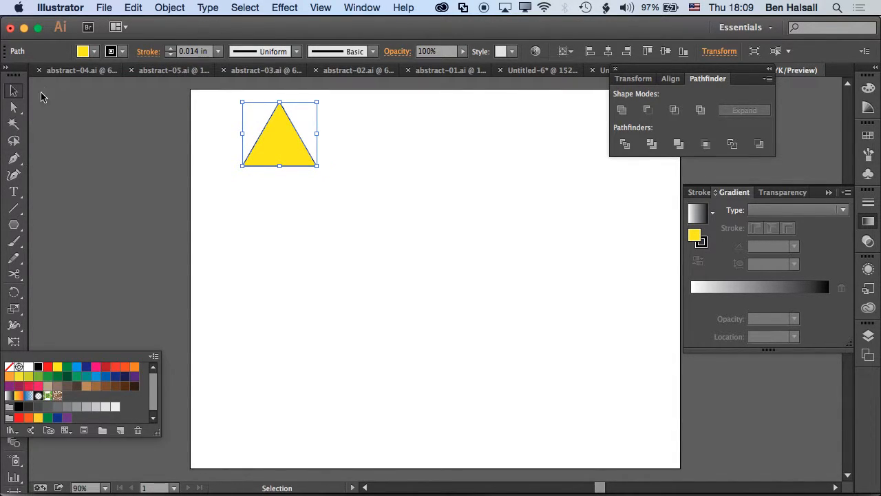
left_click(10, 367)
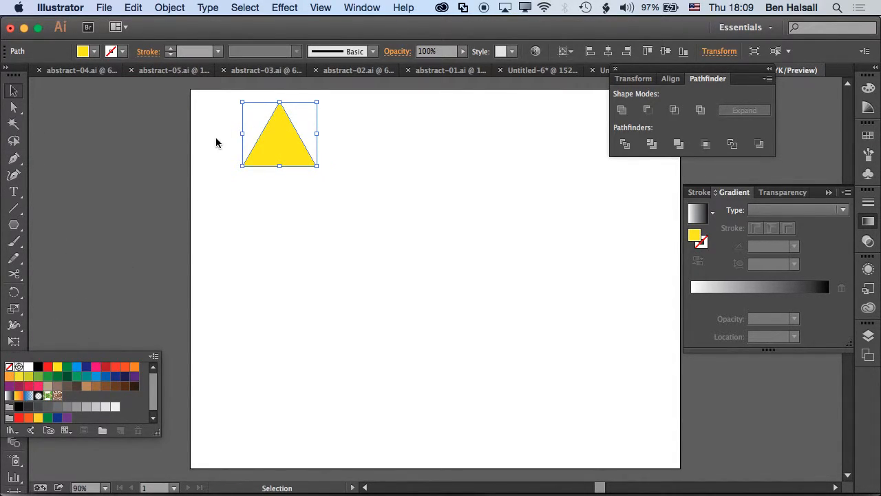
Move the triangle so it overlaps the artboard's left edge, and place a copy beside it with the base corners touching
left_click_drag(279, 150, 216, 155)
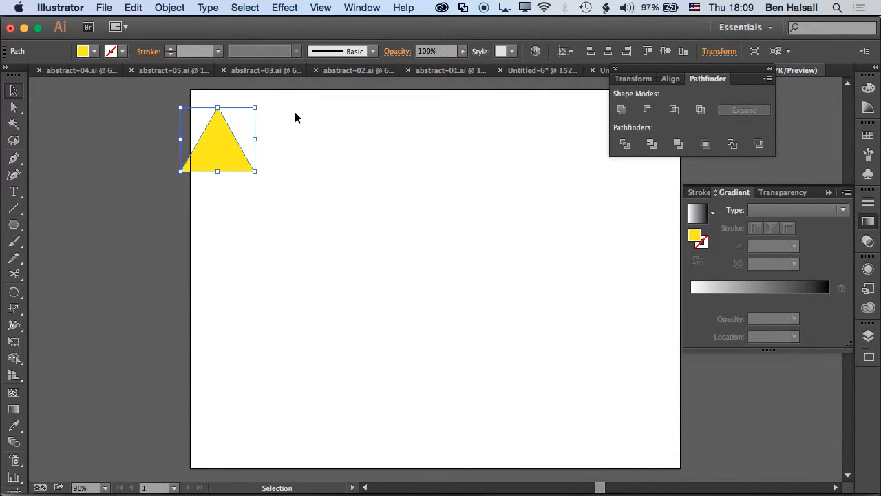
key("super+plus")
key("super+plus")
left_click_drag(256, 208, 412, 331)
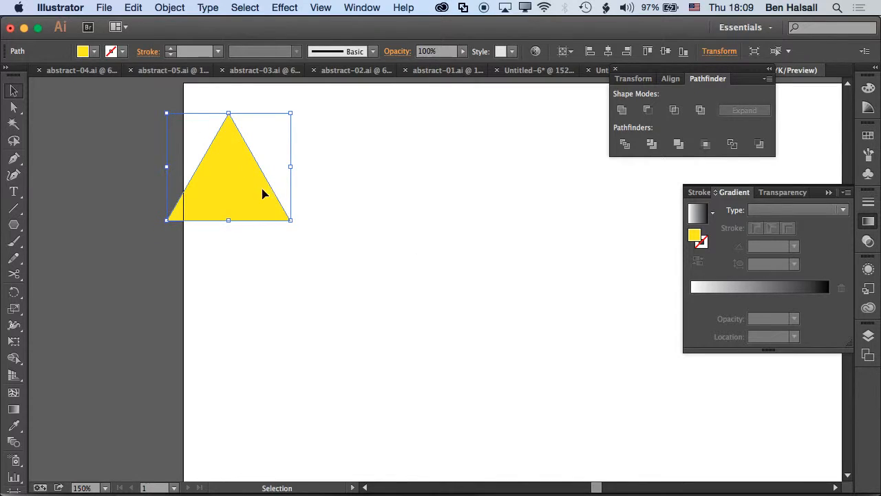
left_click_drag(248, 201, 377, 200)
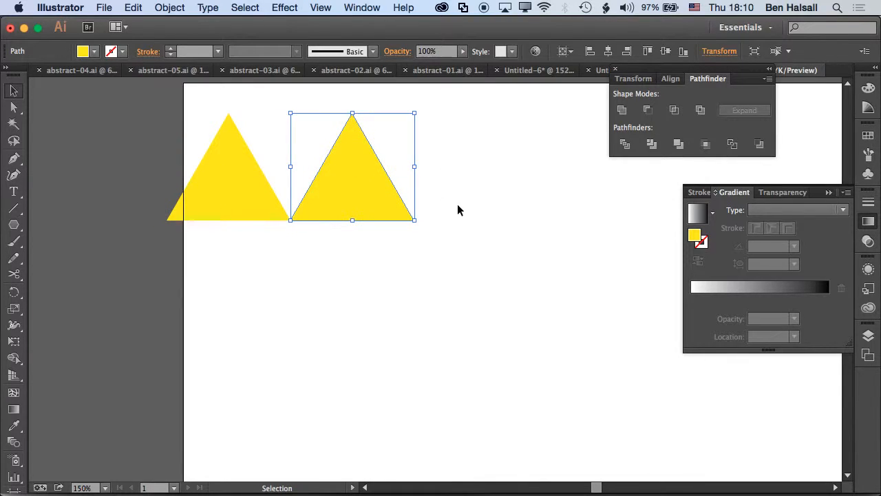
Duplicate the pair of triangles directly to its right, making a continuous row of four with touching corners
left_click_drag(187, 115, 394, 258)
left_click_drag(372, 194, 618, 193)
key("space")
left_click_drag(506, 269, 490, 267)
key("cmd+z")
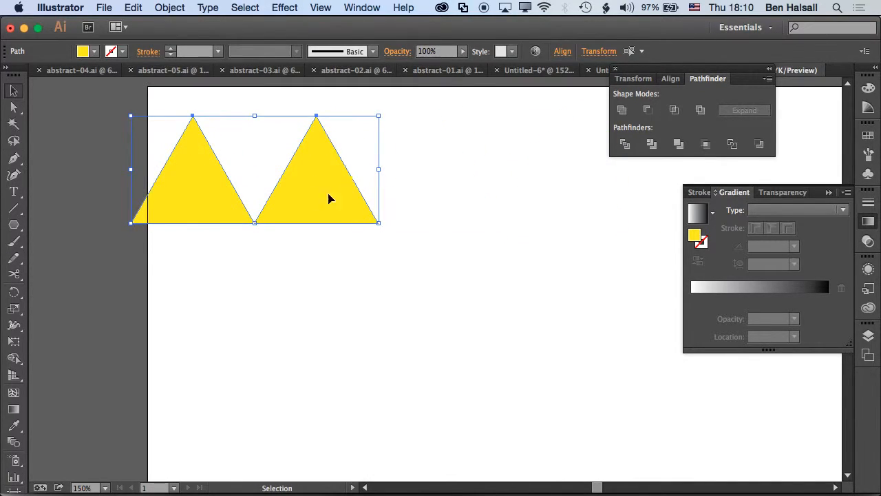
left_click_drag(339, 194, 566, 187)
key("cmd+minus")
key("cmd+minus")
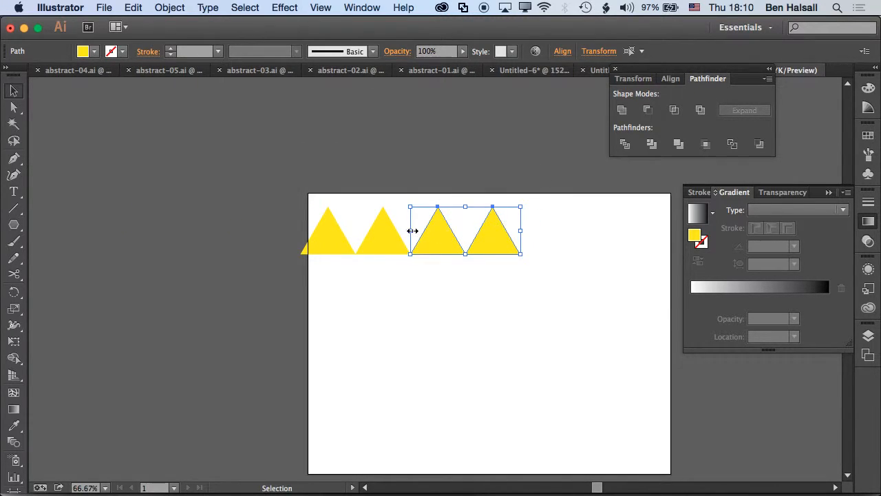
Duplicate the four triangles end to end, extending the row to eight across the full artboard width
left_click_drag(313, 217, 557, 240)
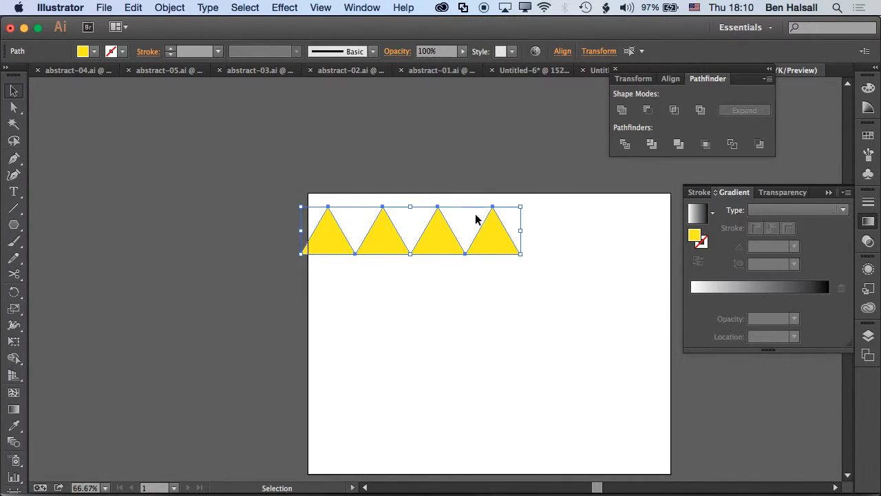
left_click_drag(382, 243, 604, 243)
left_click_drag(492, 227, 407, 274)
Shift the row so its tips cross the artboard's top edge, and duplicate it directly below, offset by half a triangle
left_click_drag(184, 188, 588, 262)
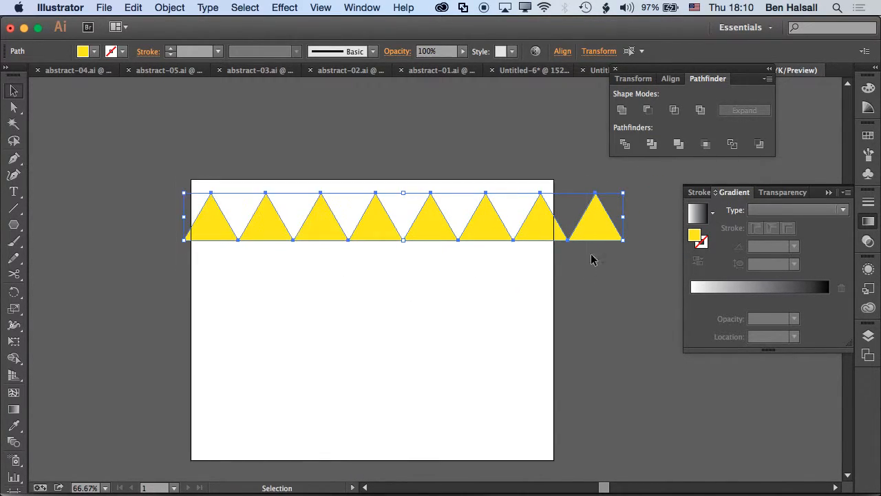
left_click_drag(596, 233, 547, 212)
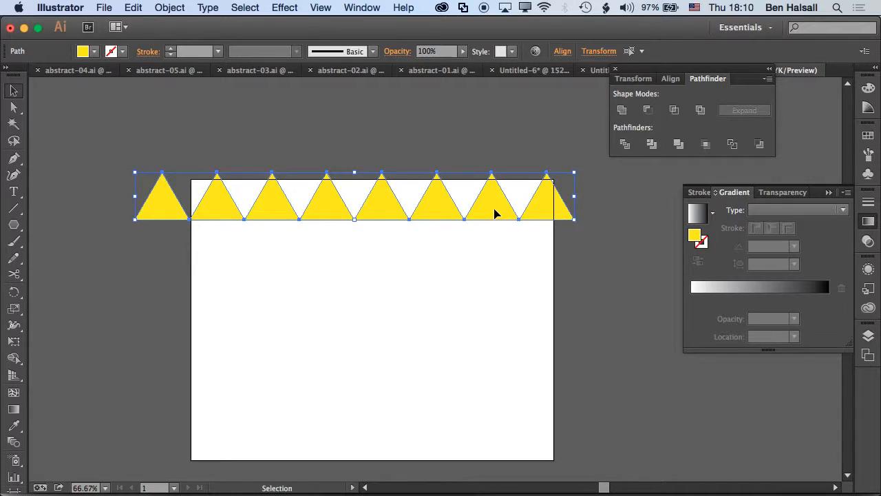
left_click_drag(497, 211, 519, 256)
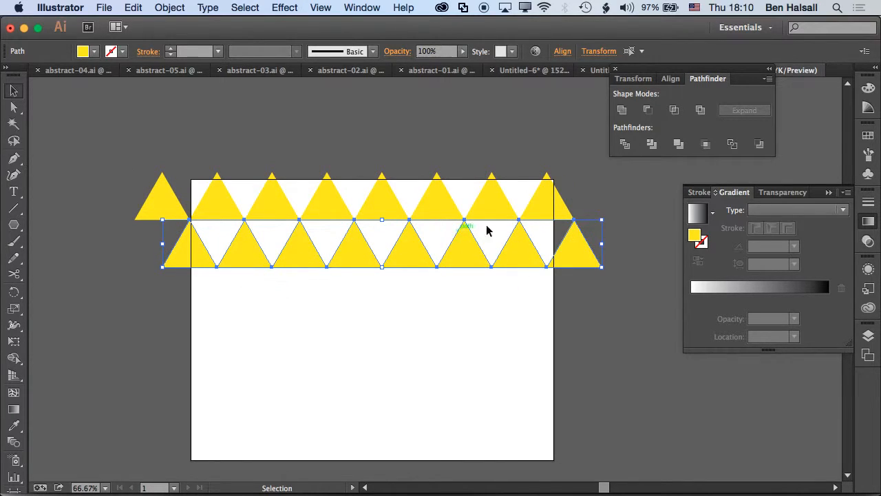
Repeat the two staggered rows down the page, making eight rows that cover the whole artboard
left_click_drag(138, 156, 563, 487)
key("super+a")
scroll(452, 240, "down", 5)
left_click_drag(538, 179, 540, 255)
left_click(86, 245)
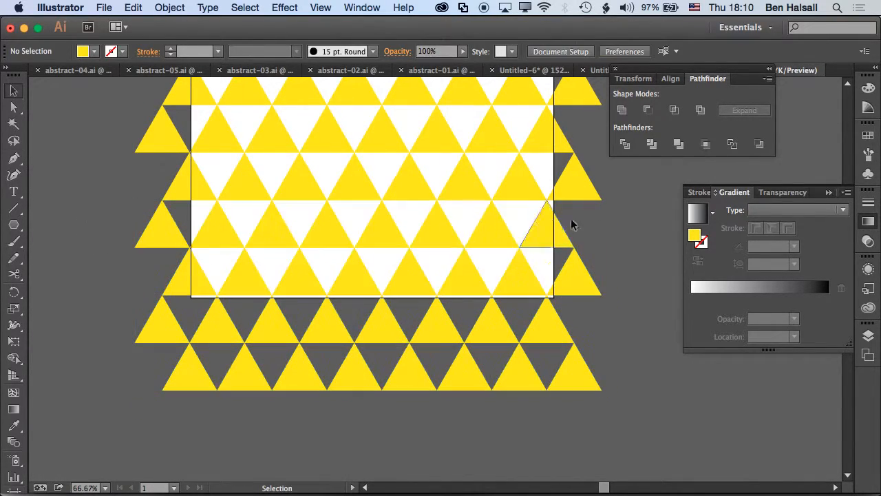
left_click_drag(315, 389, 332, 436)
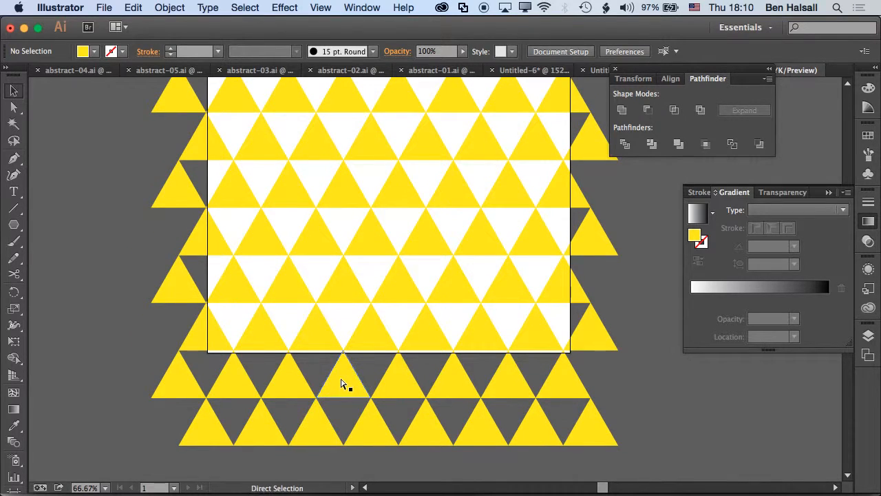
Copy all the triangles of the pattern and switch to Photoshop
key("super+minus")
left_click_drag(205, 103, 626, 430)
key("super+c")
key("super+Tab")
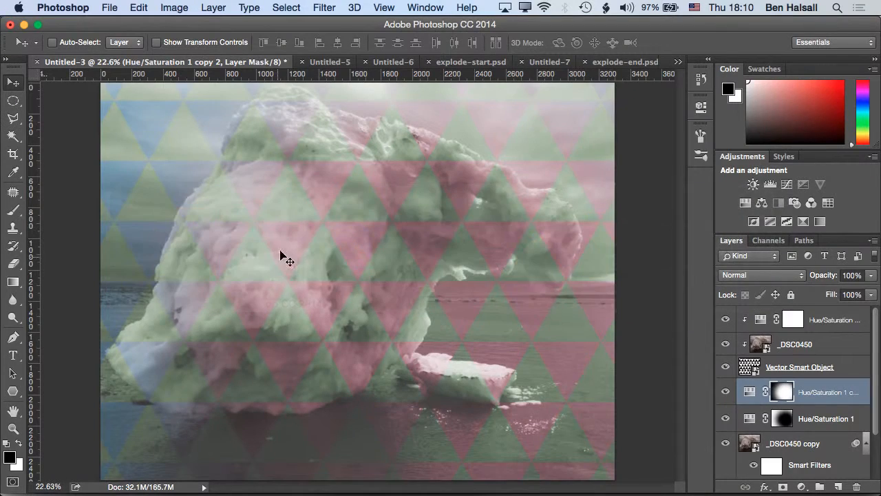
Copy the entire iceberg photo from the "_DSC0450 copy" layer of Untitled-3
scroll(874, 336, "down", 2)
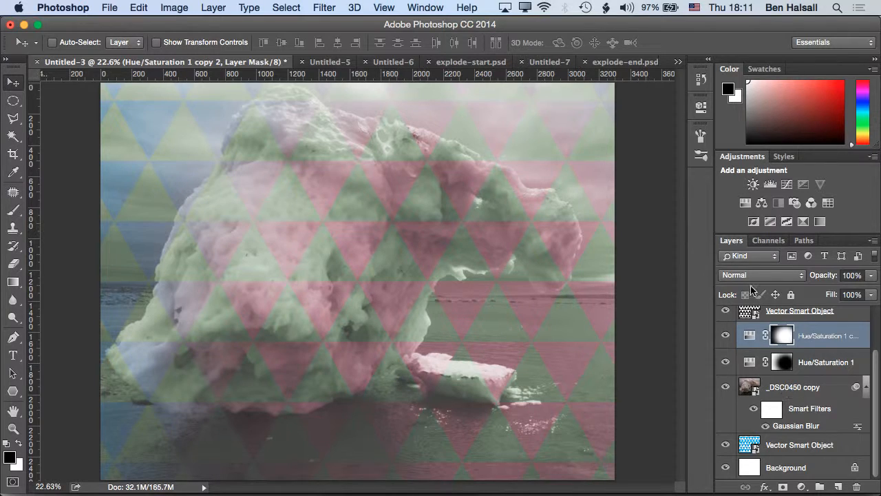
left_click(774, 389)
key("super+a")
key("super+c")
Create a 3300 by 2550 px CMYK document at 300 pixels/inch and paste the iceberg photo aligned to the canvas
key("super+n")
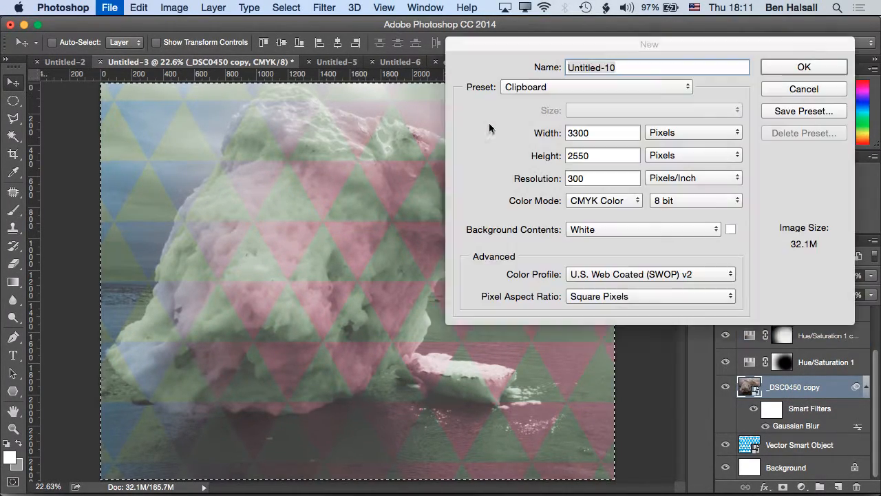
key("Return")
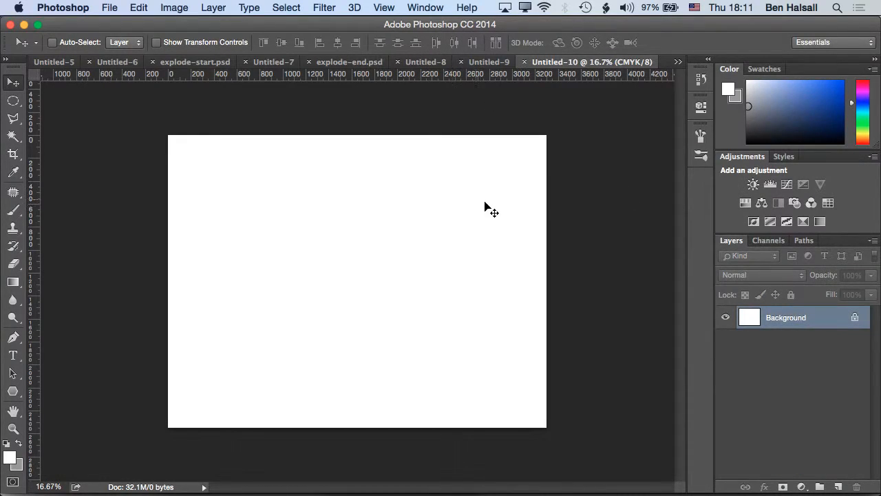
key("super+v")
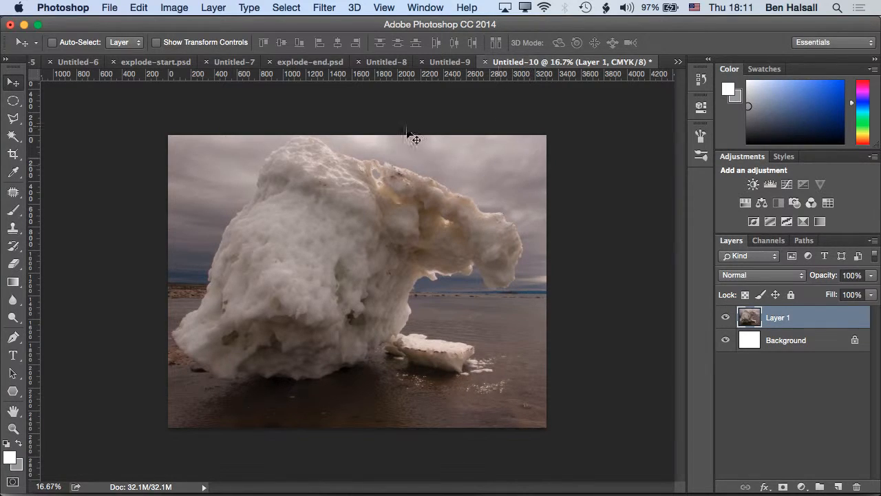
left_click_drag(305, 195, 306, 199)
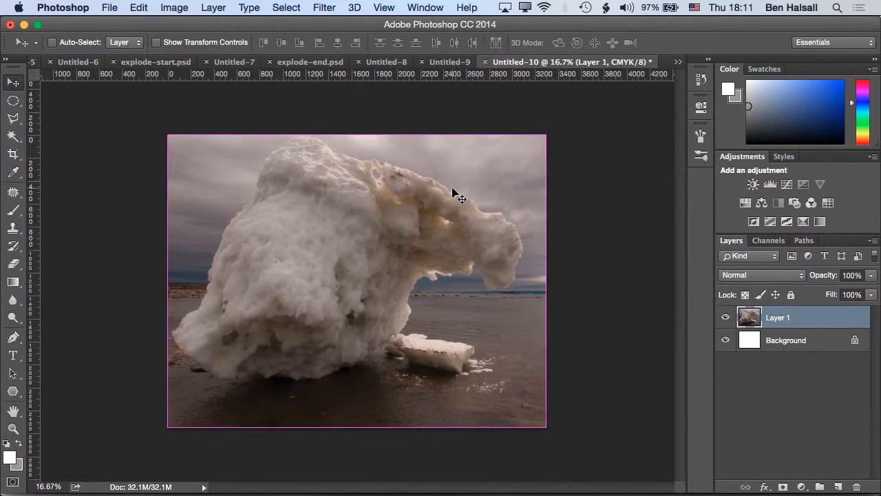
Copy the yellow triangle pattern again from Illustrator and paste it over the iceberg photo in Photoshop as a Smart Object
key("super+v")
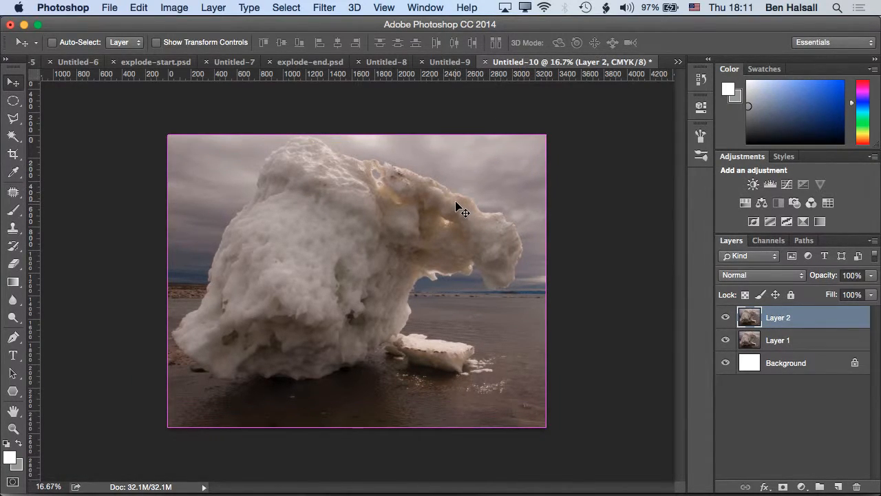
key("super+z")
key("super+Tab")
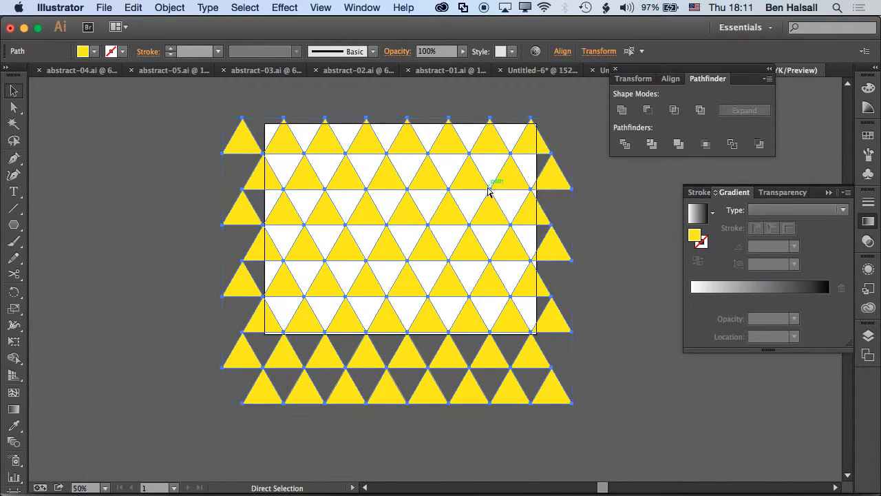
key("super+c")
key("super+Tab")
key("super+v")
left_click(411, 246)
left_click(499, 236)
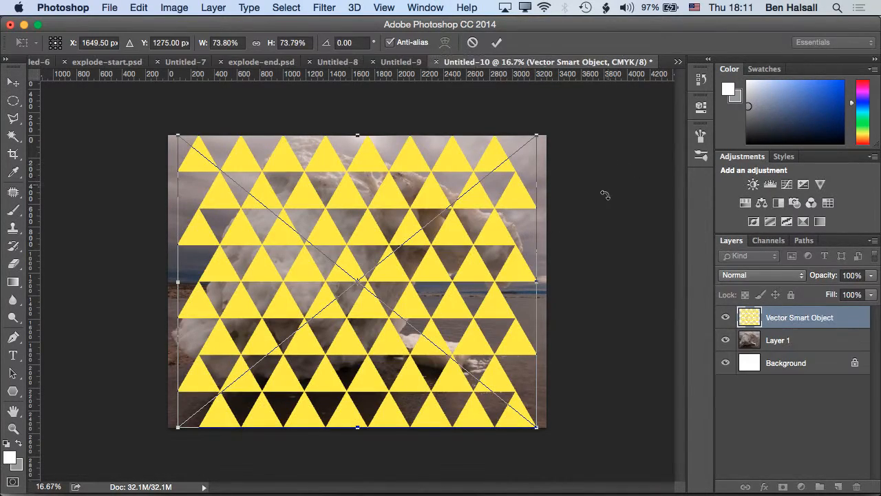
Scale the triangle pattern to about 88% so it extends past the canvas edges, reposition it and apply the transform
left_click_drag(536, 140, 569, 108)
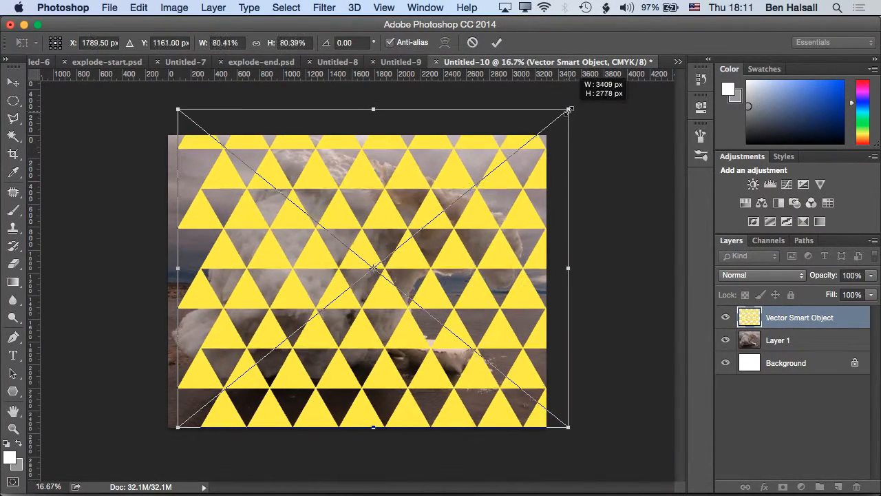
left_click_drag(178, 426, 145, 453)
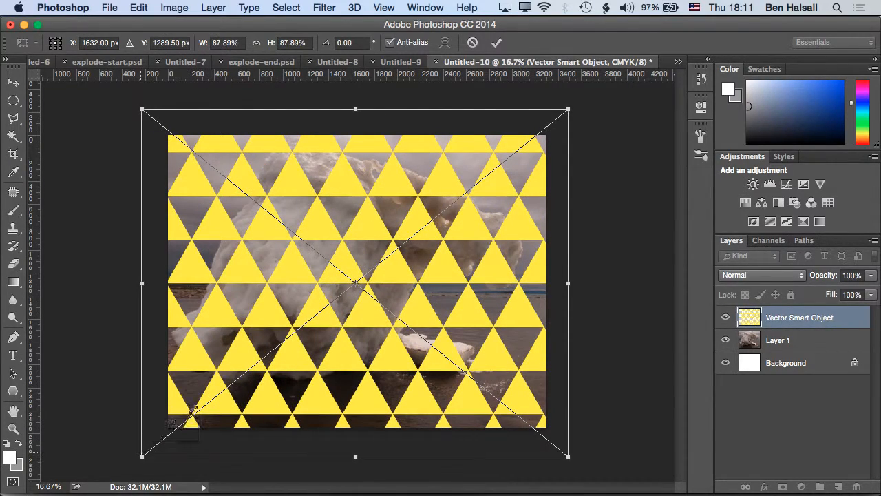
left_click_drag(363, 352, 377, 332)
key("Return")
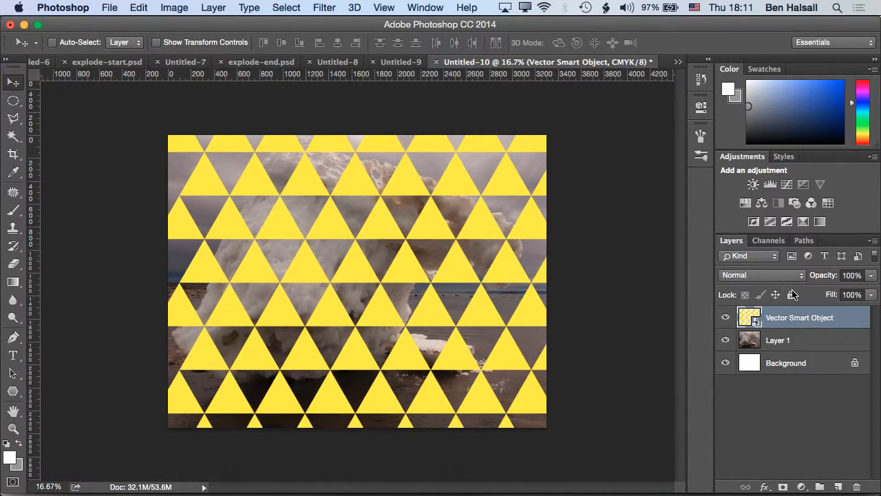
Move Layer 1 above the Vector Smart Object, clip it to the triangles, and place a copy of Layer 1 beneath them
left_click(781, 343)
left_click_drag(780, 342, 777, 314)
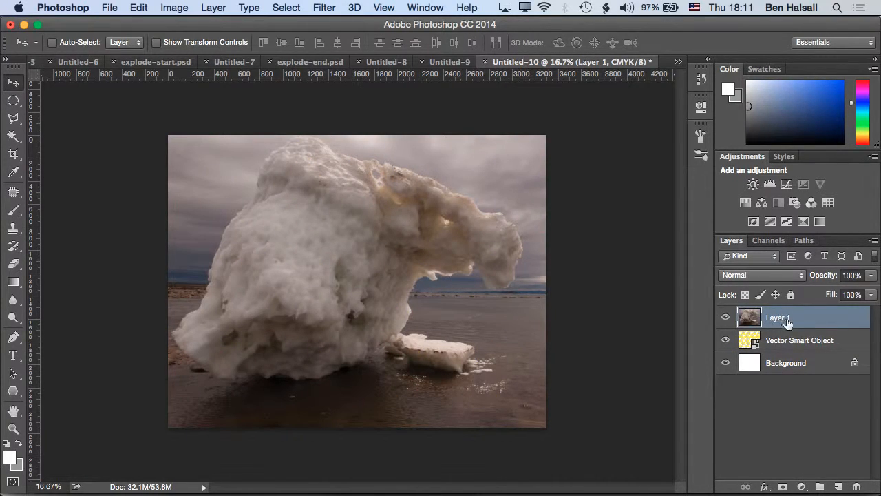
right_click(813, 320)
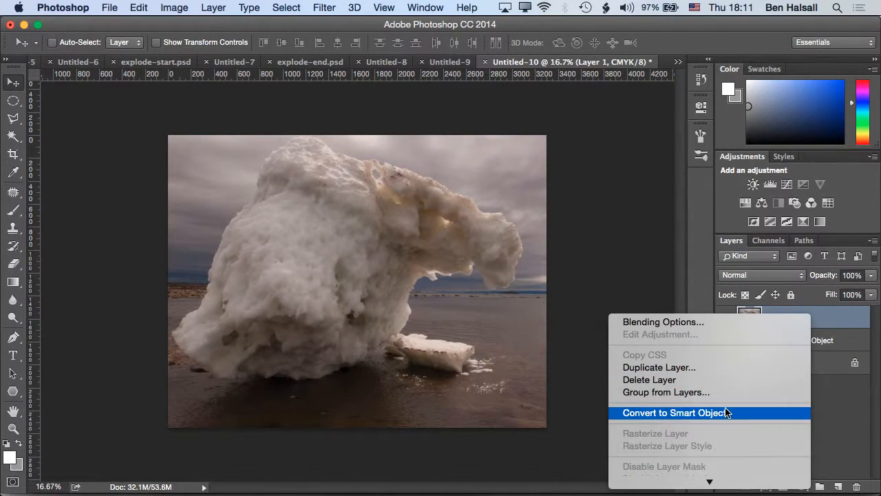
left_click(703, 404)
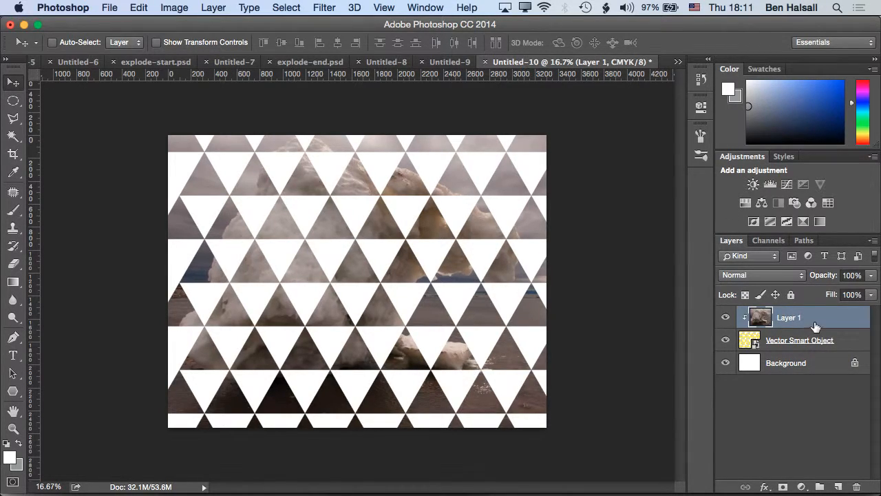
left_click_drag(803, 321, 768, 355)
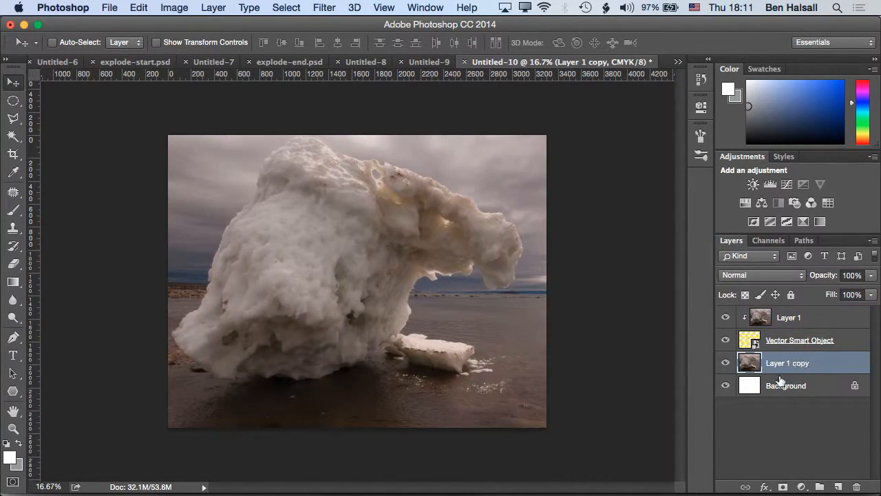
Add a Hue/Saturation adjustment above Layer 1, enable Colorize, and clip it to the triangles
left_click(799, 324)
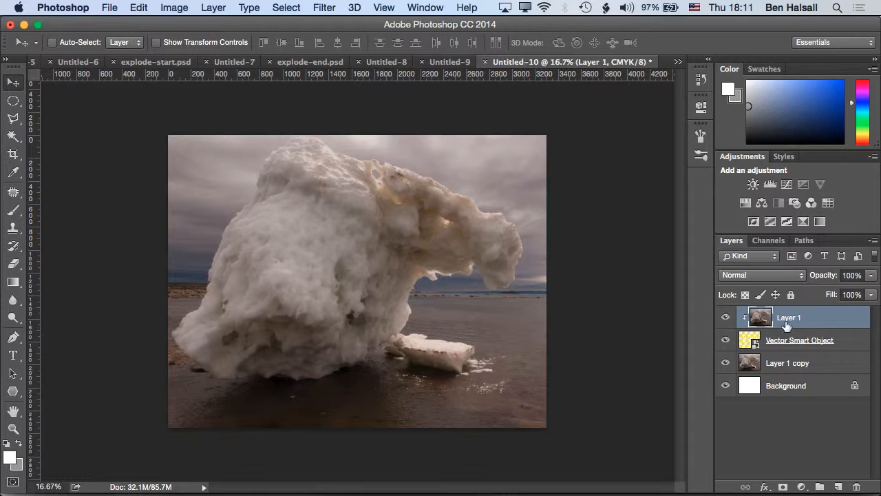
left_click(804, 488)
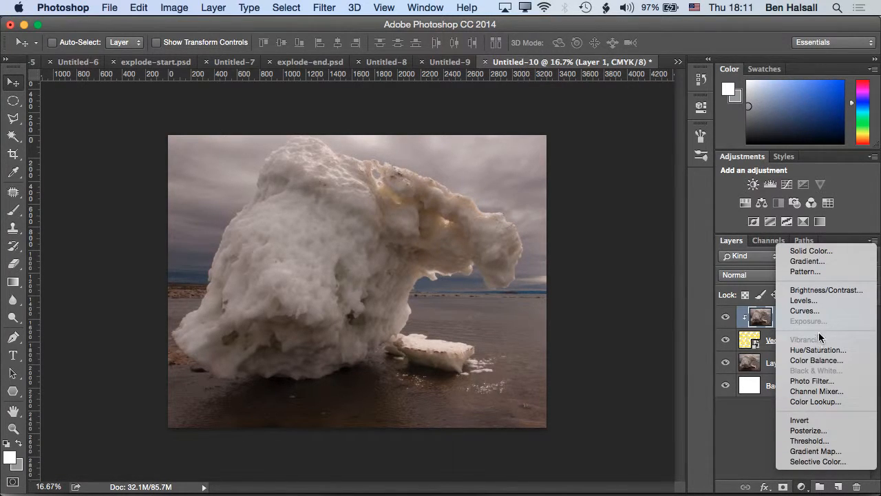
left_click(789, 354)
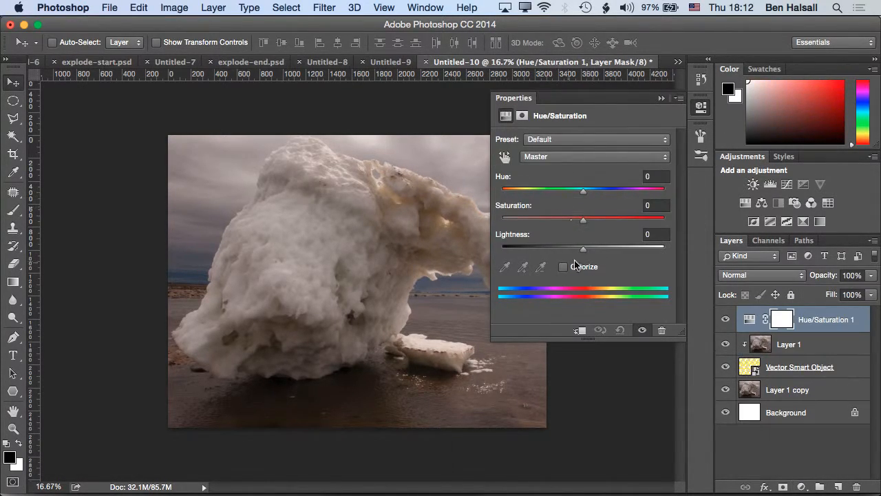
left_click(564, 268)
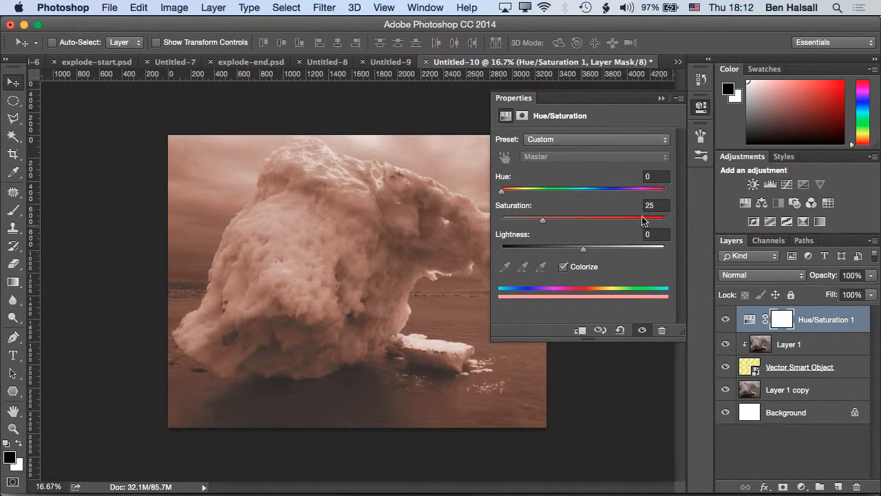
right_click(848, 320)
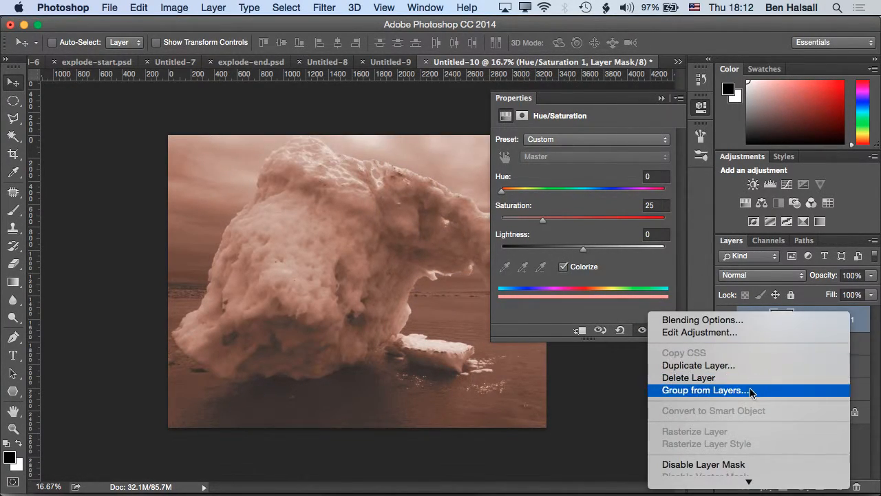
left_click(742, 415)
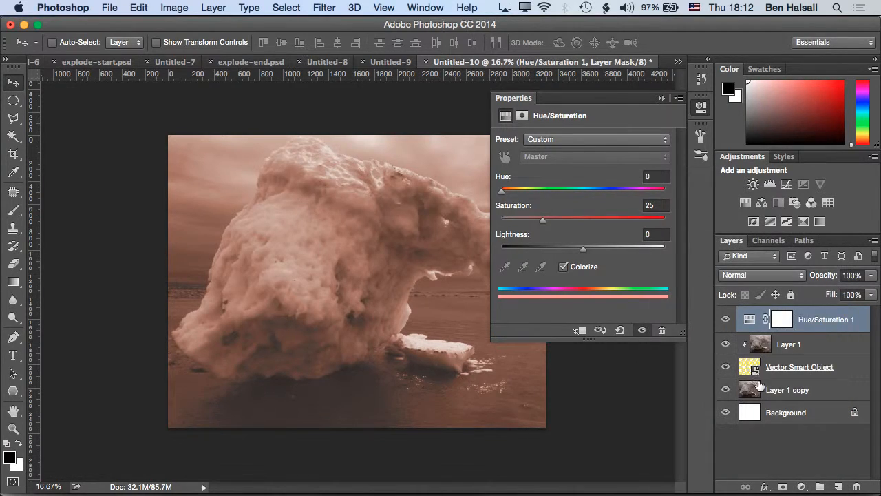
Tint the triangles red with Hue 337, Saturation 66 and Lightness +14
left_click_drag(524, 199, 653, 199)
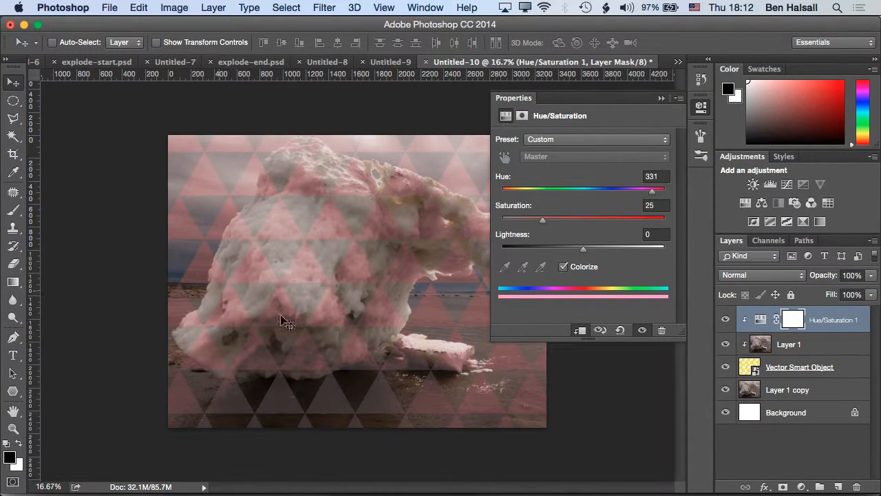
left_click_drag(555, 223, 610, 222)
left_click_drag(645, 196, 654, 197)
left_click_drag(584, 248, 596, 252)
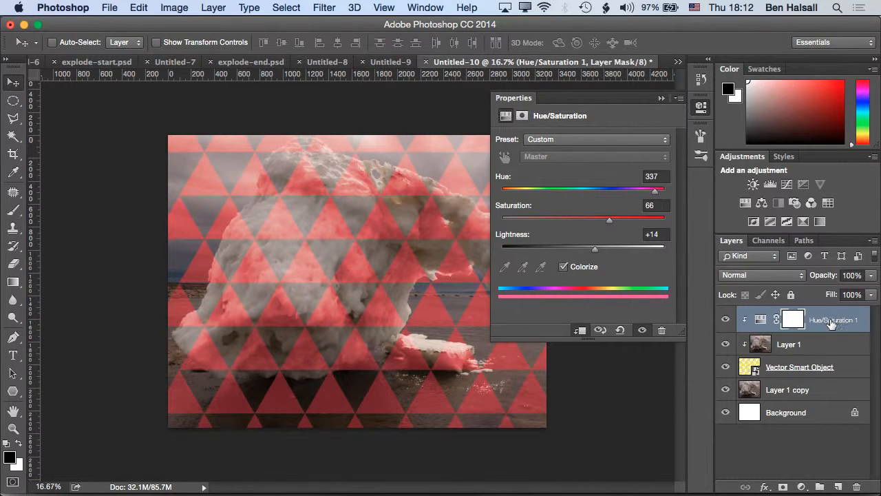
Duplicate the Hue/Saturation adjustment, clip the copy to the triangles, and set its Hue to 118 for green
left_click_drag(818, 324, 839, 486)
left_click(579, 198)
right_click(828, 323)
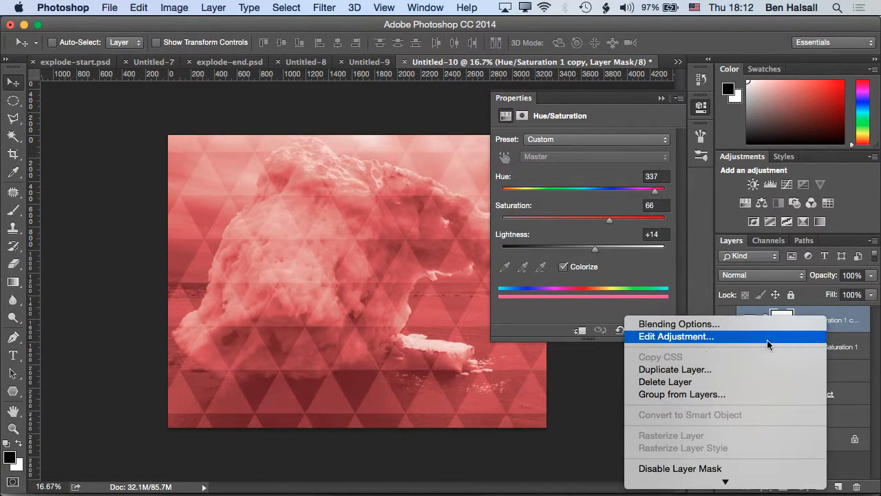
left_click(740, 432)
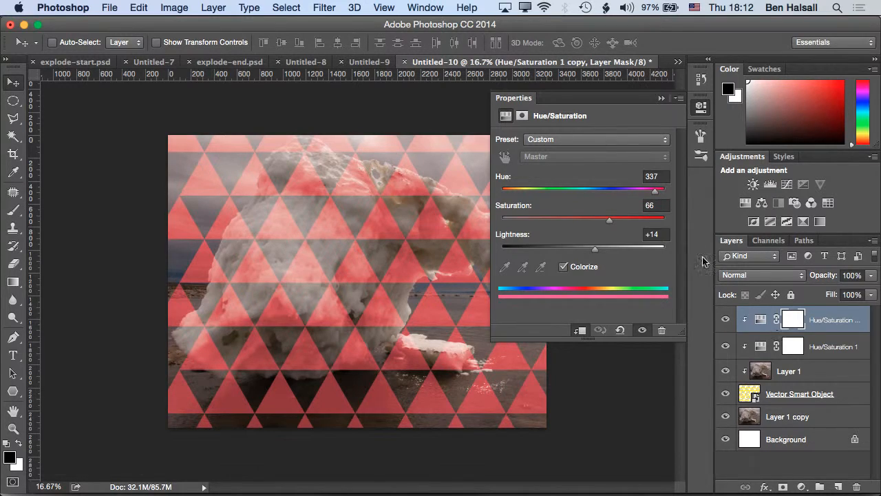
left_click_drag(629, 197, 566, 196)
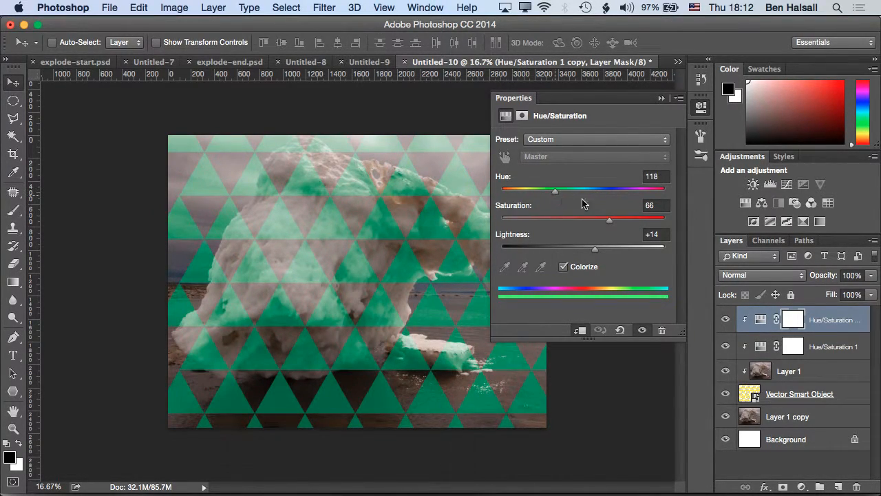
Set up a soft brush of 2900 px with 0% hardness for painting on the copied adjustment's mask
key("b")
key("bracketright")
key("bracketright")
key("bracketright")
key("bracketright")
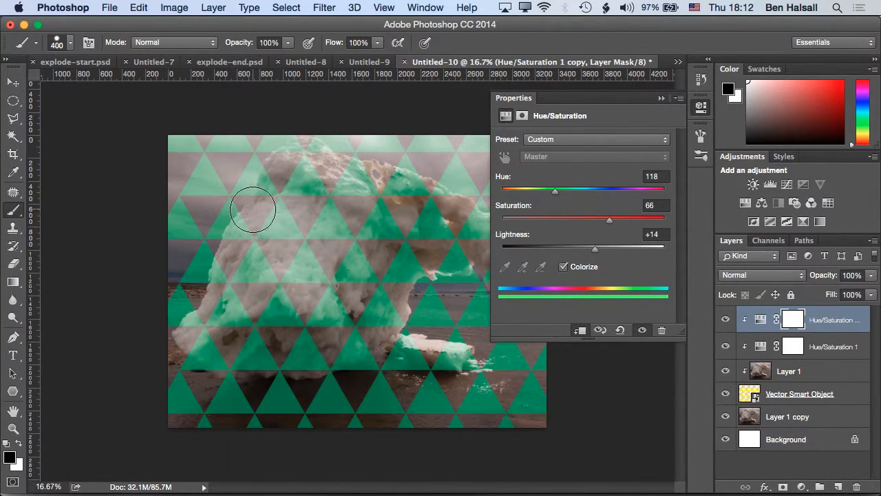
key("bracketright")
key("bracketright")
key("bracketright")
key("bracketright")
key("bracketright")
key("bracketright")
key("bracketright")
key("bracketright")
key("bracketright")
key("bracketright")
key("bracketright")
key("bracketright")
key("bracketright")
key("bracketright")
key("bracketright")
key("bracketright")
key("bracketright")
key("bracketright")
key("bracketright")
key("bracketright")
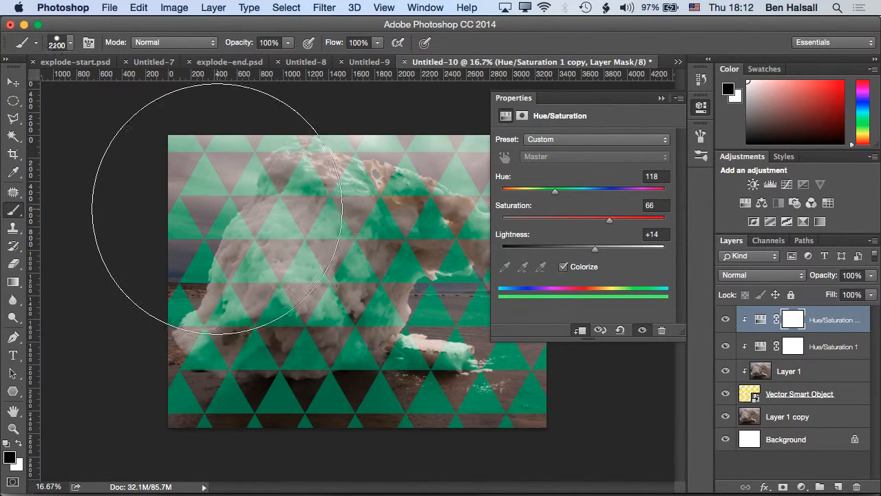
key("bracketright")
key("bracketright")
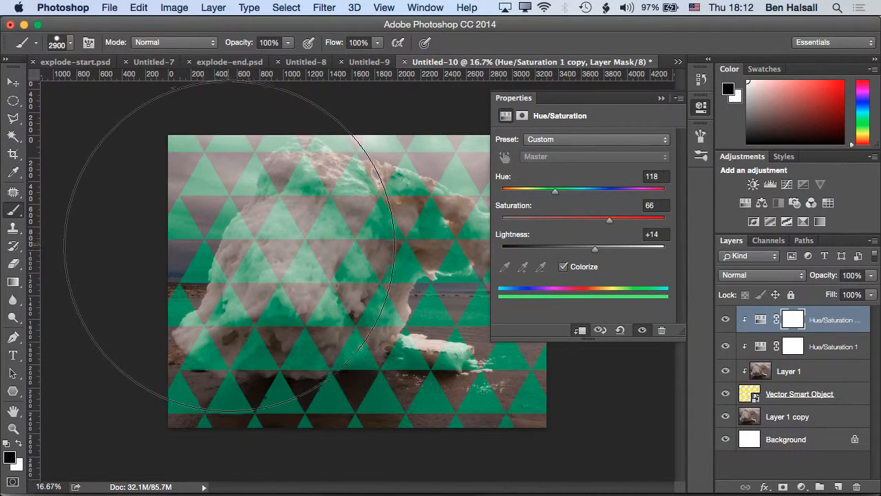
right_click(231, 245)
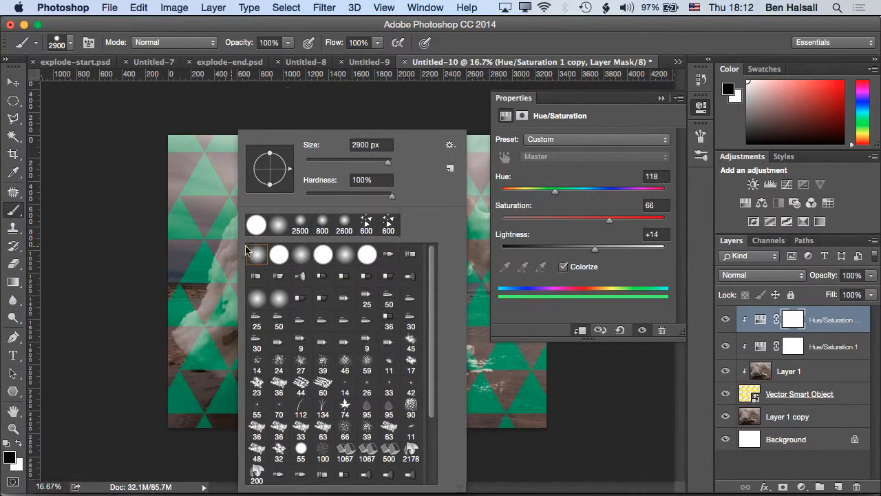
left_click_drag(343, 198, 303, 199)
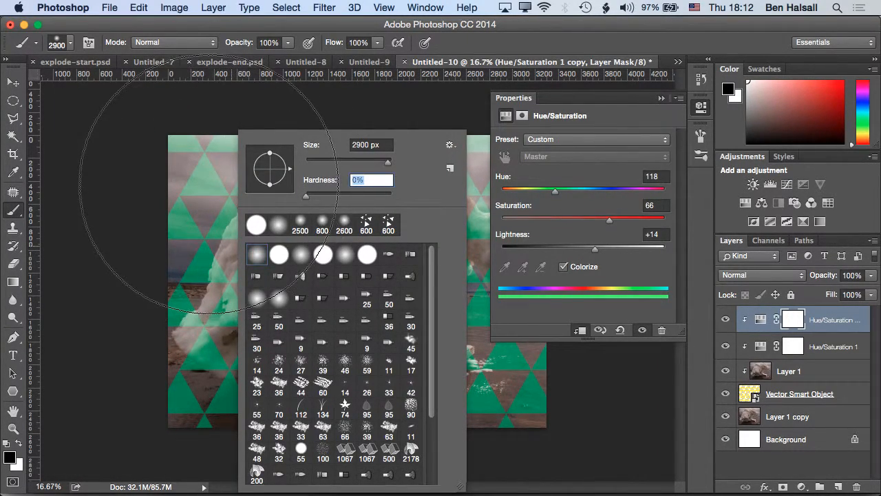
Paint black over the left side of the copied Hue/Saturation layer's mask, enlarging the brush to 4000 px, to blend red into green
left_click(205, 196)
mouse_move(187, 207)
left_mouse_down()
mouse_move(184, 305)
mouse_move(292, 191)
mouse_move(177, 336)
mouse_move(198, 334)
left_mouse_up()
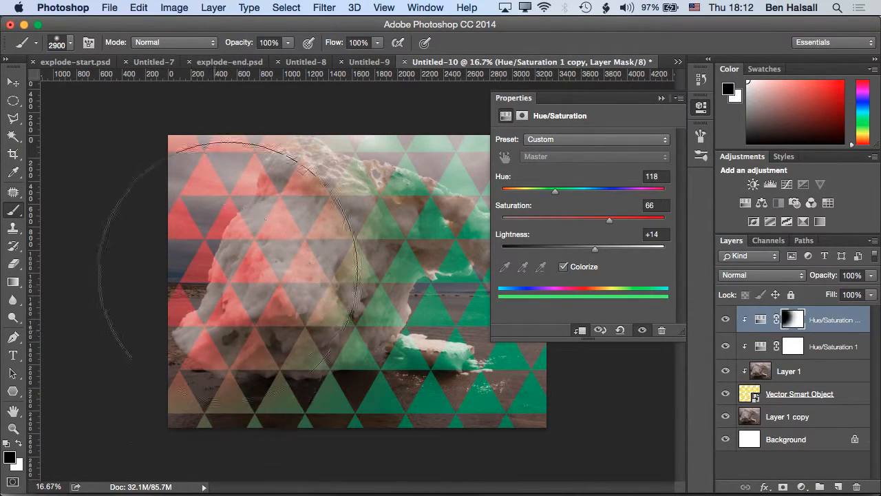
key("bracketright")
key("bracketright")
key("bracketright")
key("bracketright")
key("bracketright")
key("bracketright")
key("bracketright")
key("bracketright")
key("bracketright")
key("bracketright")
key("bracketright")
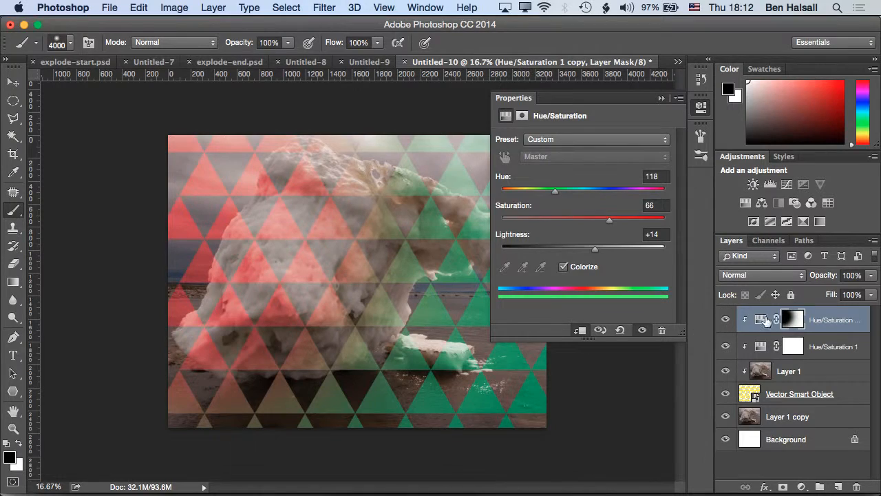
Add a Levels adjustment above Layer 1 copy and set the Magenta channel's input shadows to 74 and midtones to 0.93
left_click(802, 422)
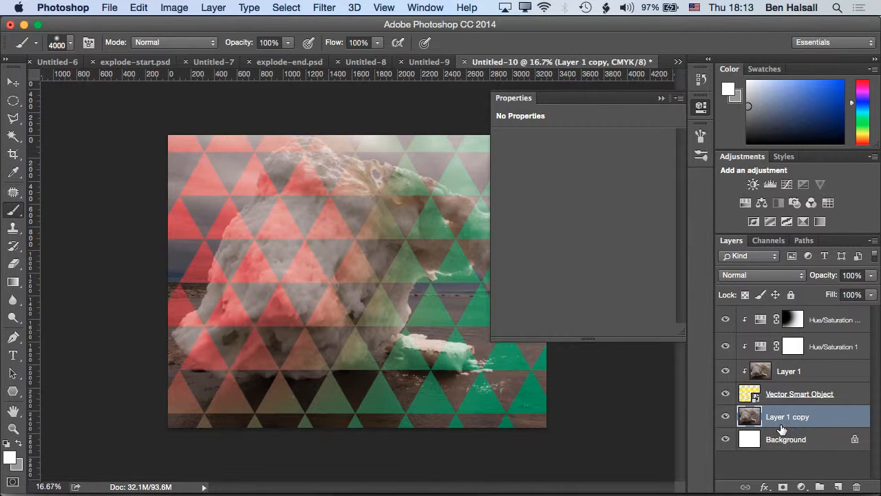
left_click(801, 486)
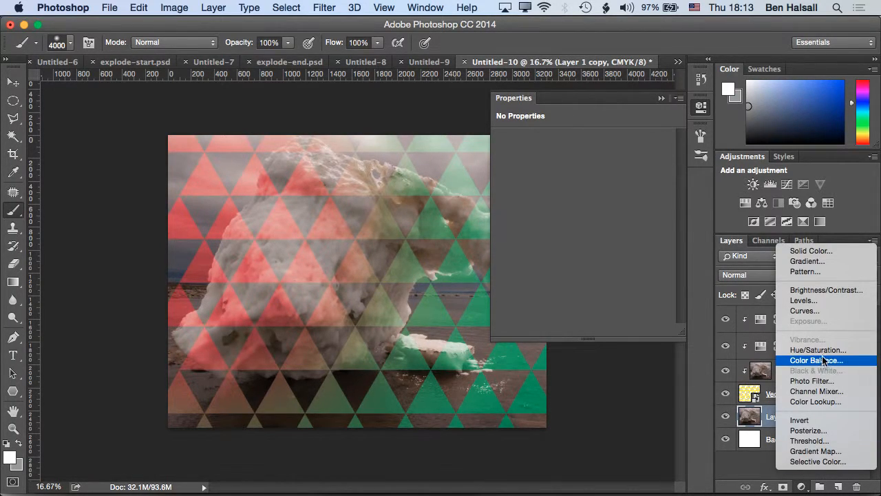
left_click(803, 301)
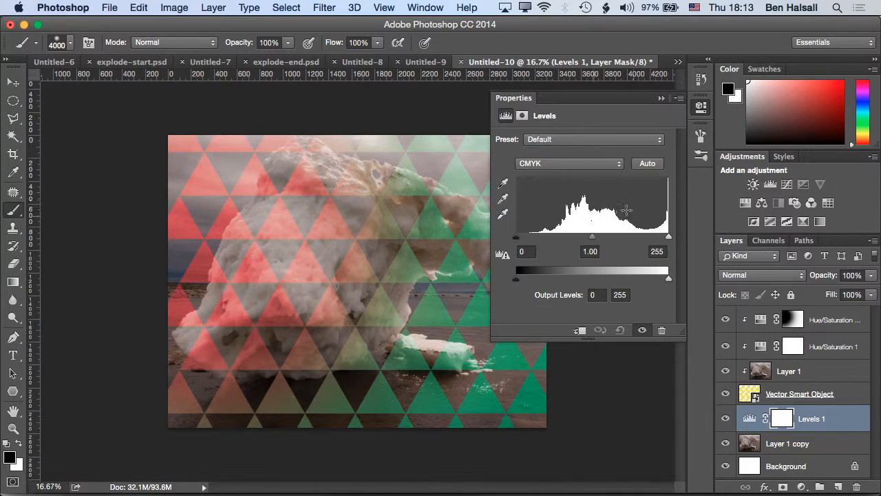
left_click(582, 163)
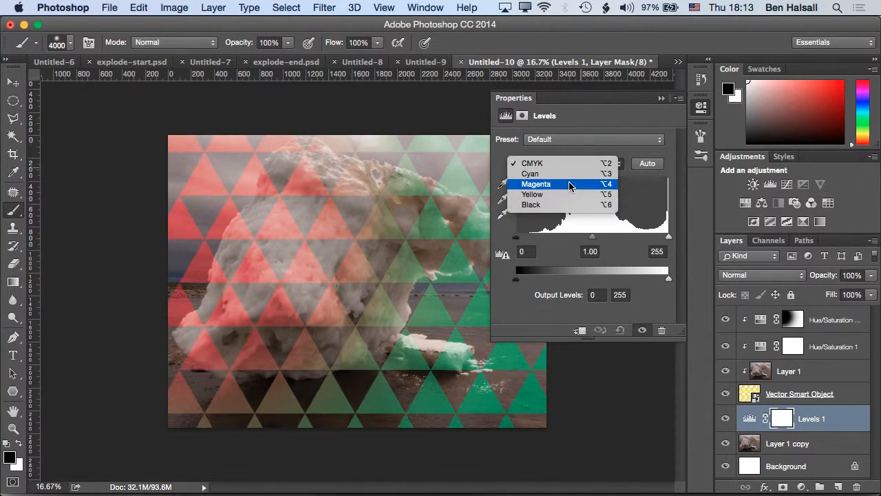
left_click(572, 183)
left_click_drag(596, 240, 628, 240)
left_click_drag(517, 238, 559, 239)
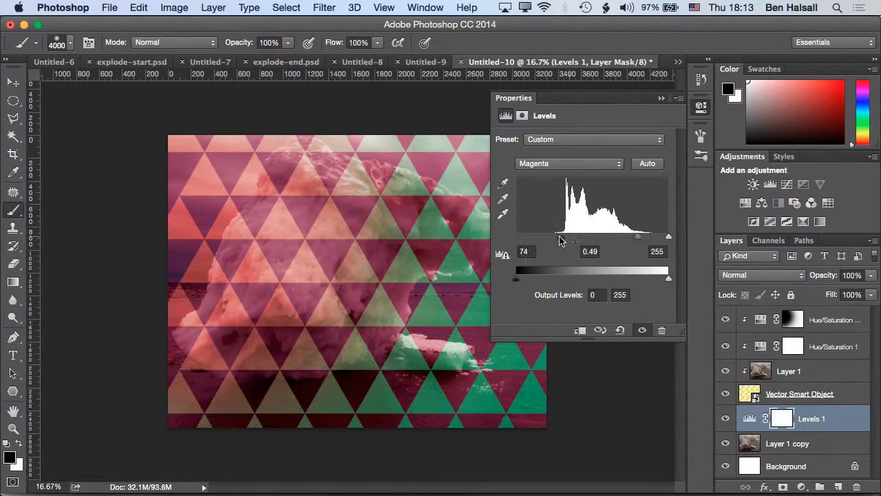
left_click_drag(637, 238, 617, 240)
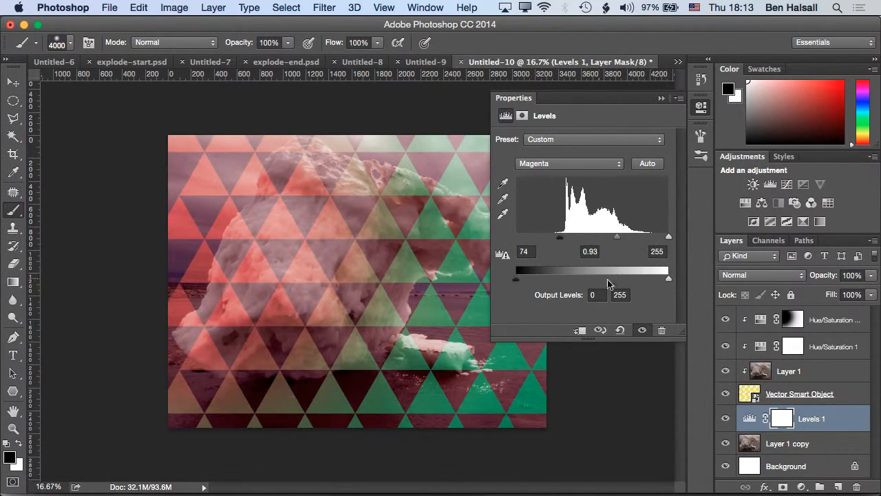
Limit the Magenta output levels to 70 and 193 and collapse the adjustment's properties
left_click_drag(517, 279, 558, 280)
left_click_drag(669, 279, 632, 281)
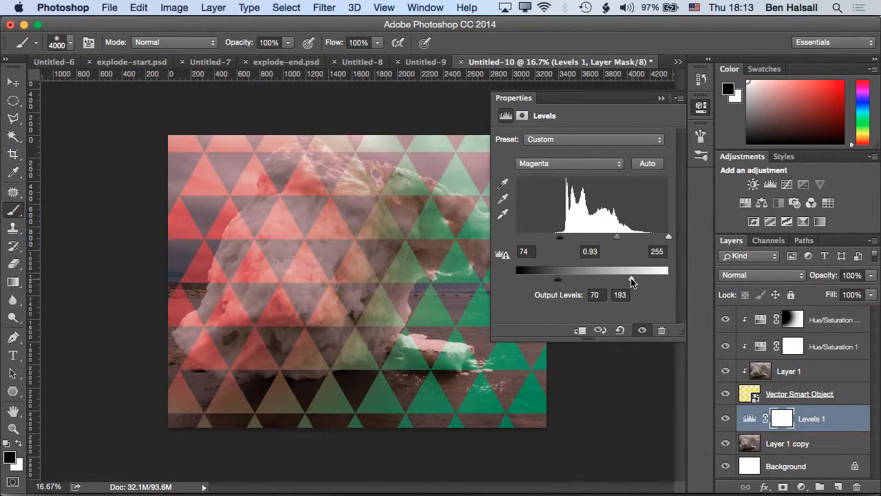
left_click(662, 98)
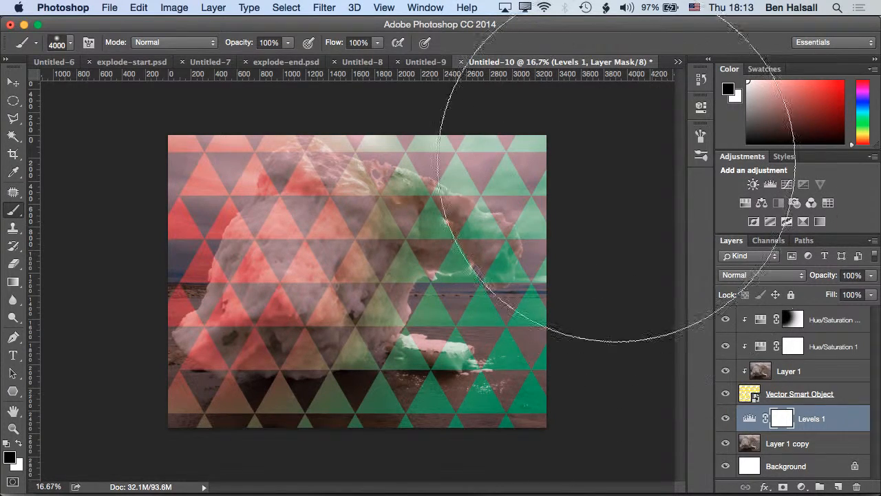
Switch to Illustrator and move the whole yellow triangle pattern off the artboard to the empty area below it
left_click(12, 85)
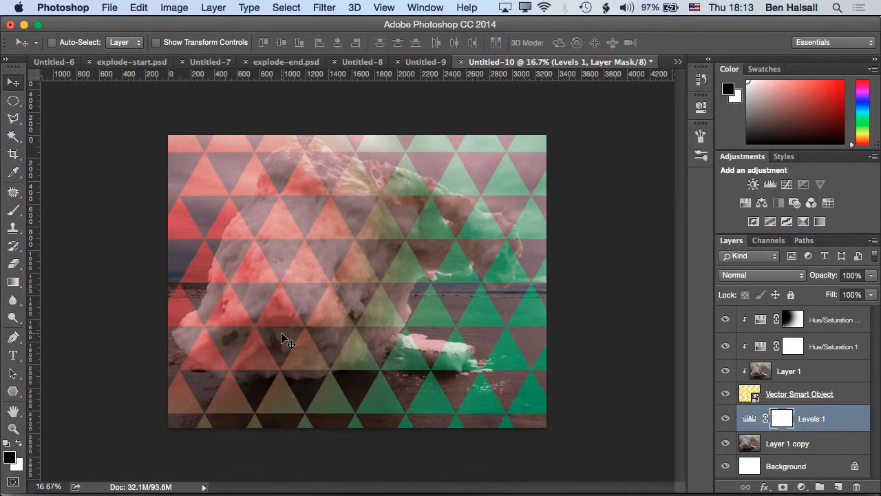
key("super+Tab")
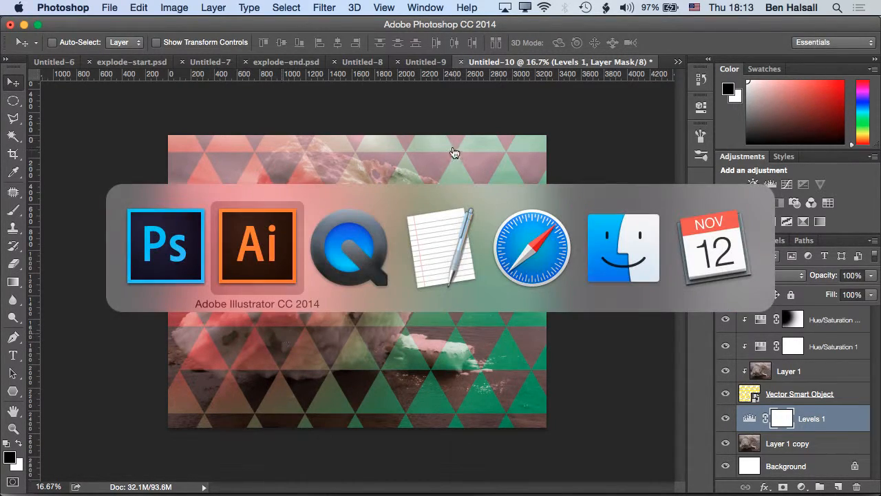
left_click(263, 265)
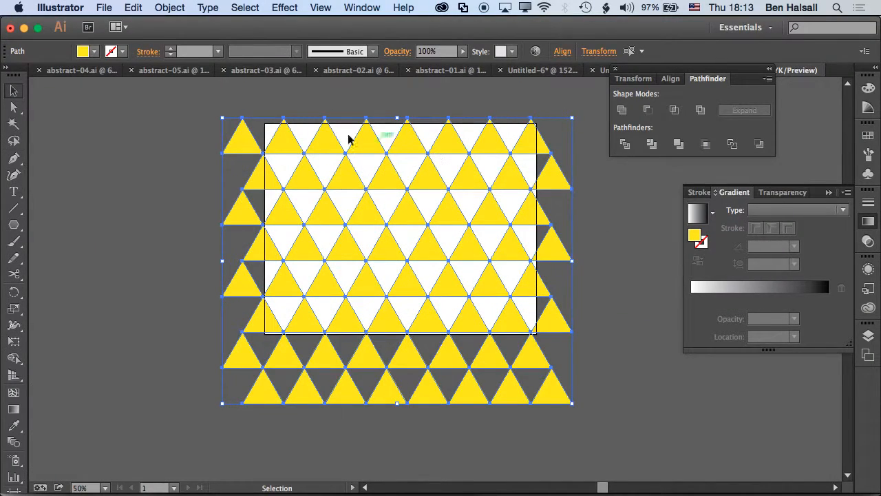
left_click(224, 164)
left_click(461, 174)
left_click_drag(525, 139, 460, 417)
left_click(189, 151)
Create three equal yellow triangles with the Polygon tool in a loosely spaced row near the artboard's upper edge
left_click(14, 225)
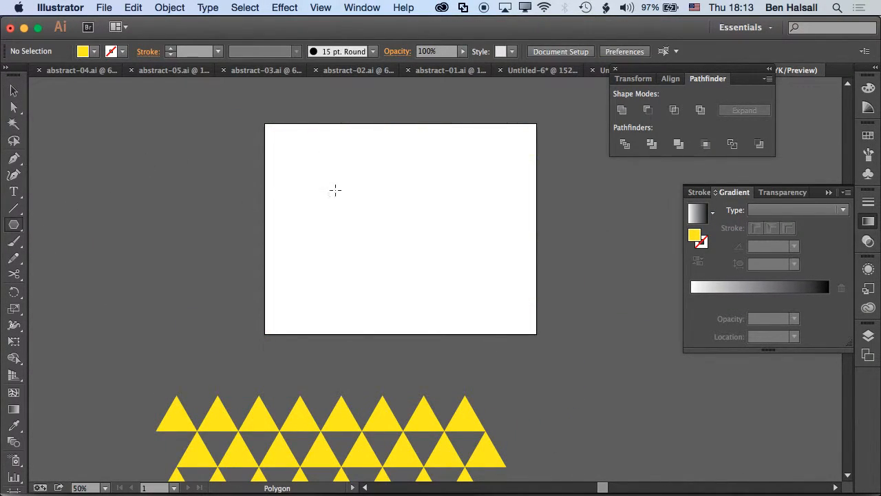
mouse_move(300, 171)
left_mouse_down()
mouse_move(315, 197)
mouse_move(379, 172)
mouse_move(482, 180)
left_mouse_up()
key("v")
Distribute the three triangles evenly across the artboard's width by their horizontal centers
left_click_drag(266, 128, 539, 204)
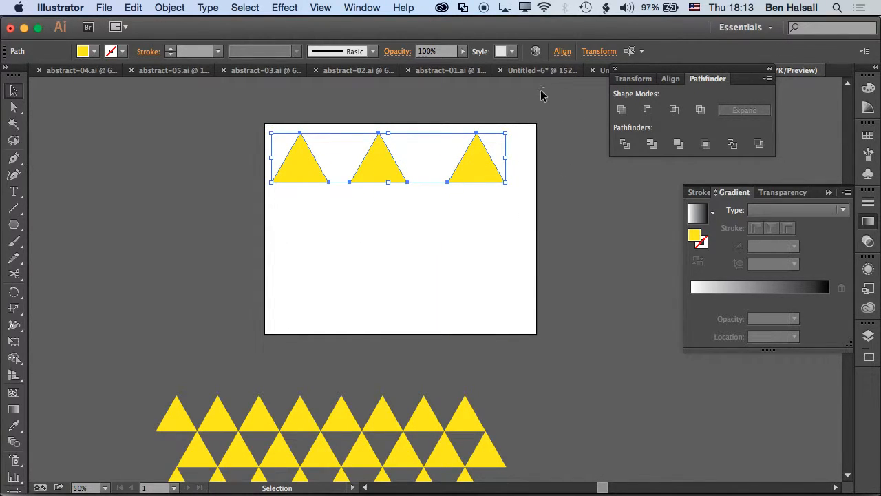
left_click(561, 51)
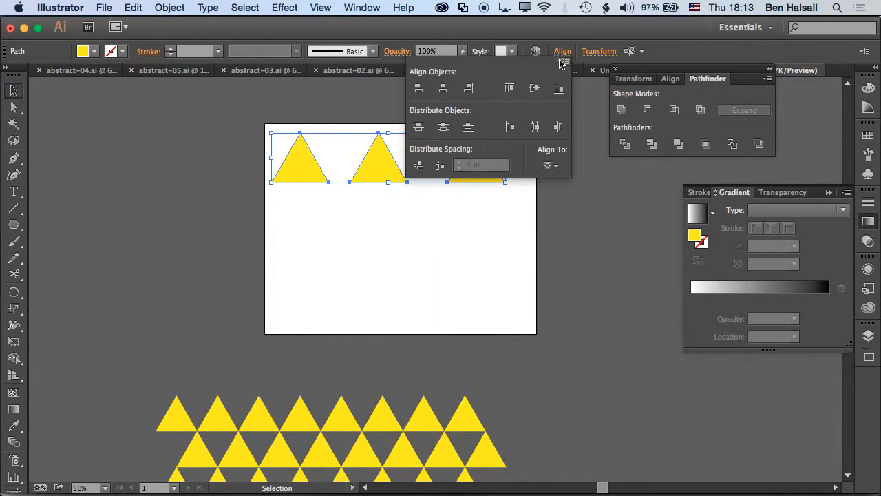
left_click(574, 37)
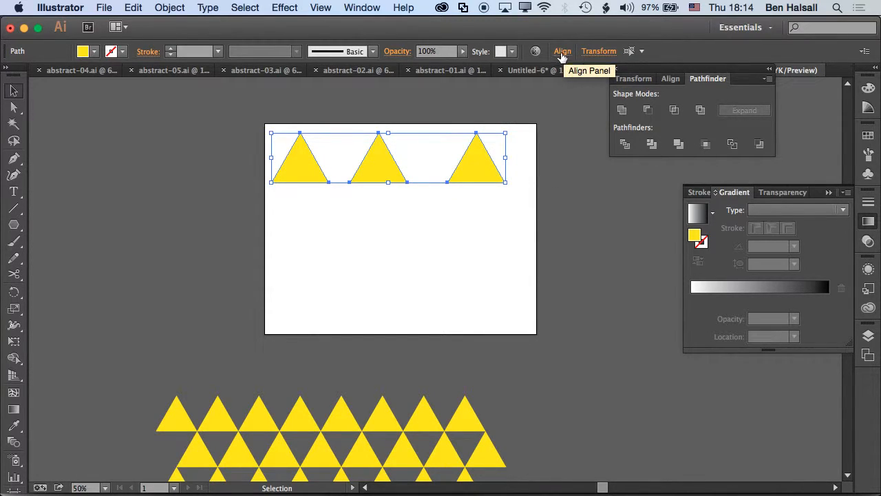
left_click(563, 53)
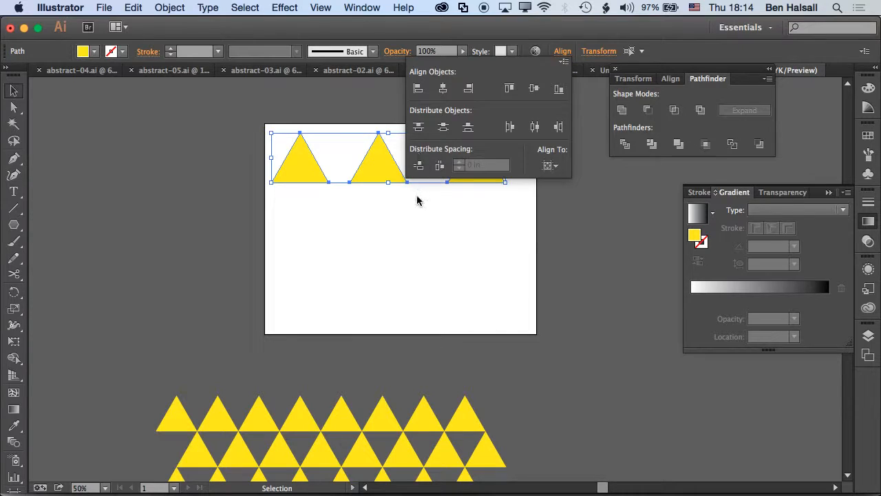
left_click(535, 126)
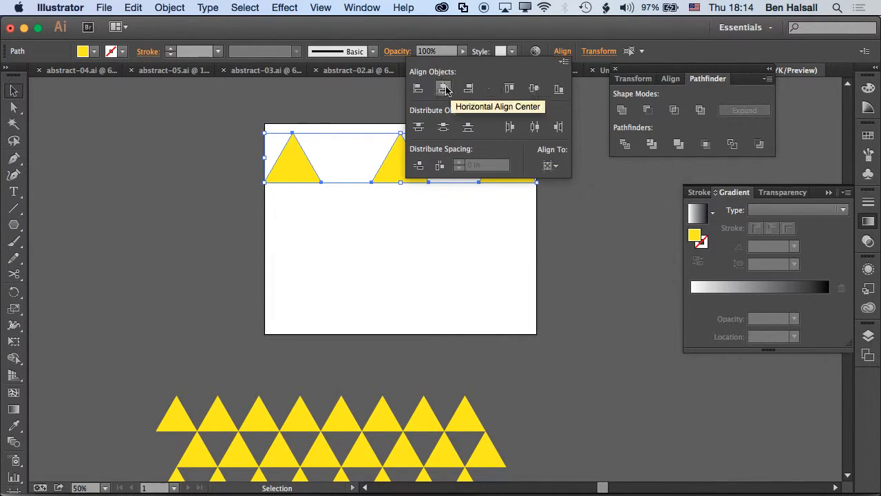
Lower the first triangle, then top-align it and the middle triangle to the artboard's upper edge
left_click(296, 196)
left_click_drag(303, 153, 318, 198)
left_click_drag(265, 137, 474, 264)
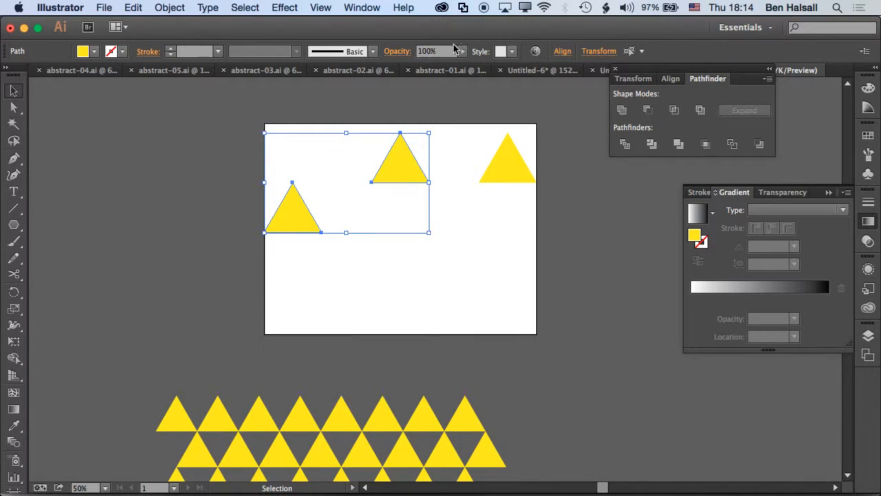
left_click(562, 51)
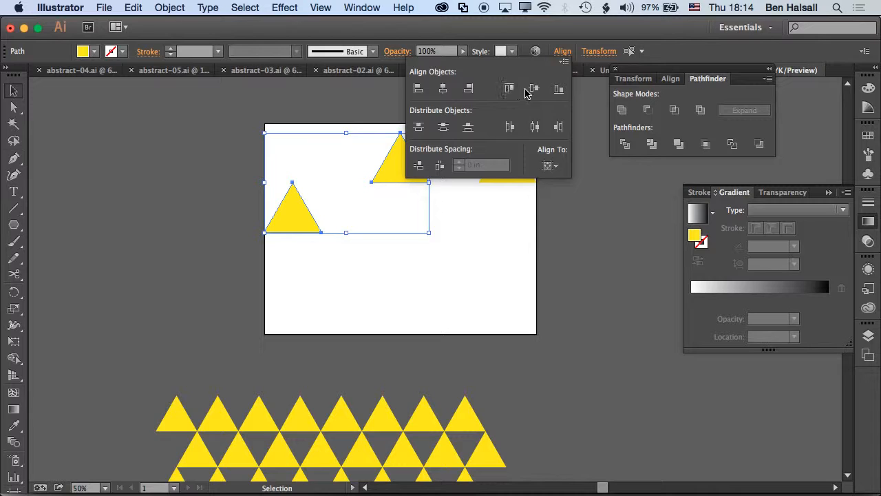
left_click(510, 89)
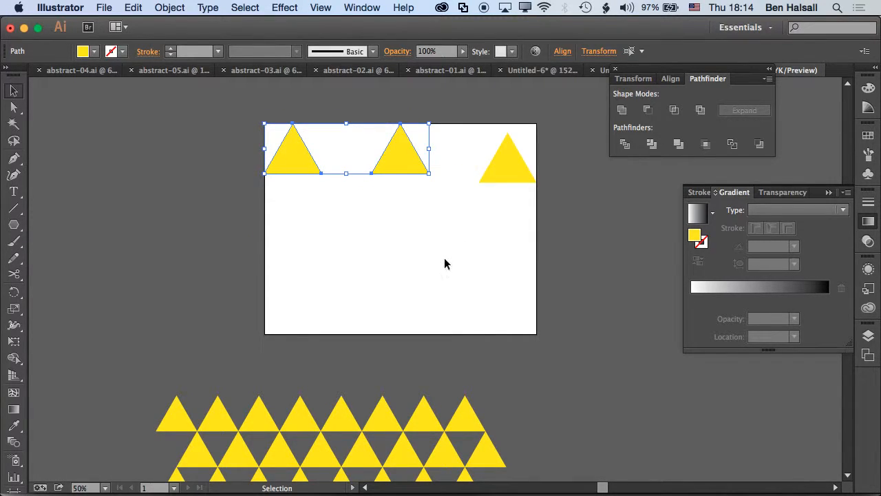
Move the third triangle up and slightly inward so it sits level with the other two, and leave everything deselected
left_click_drag(276, 145, 533, 165)
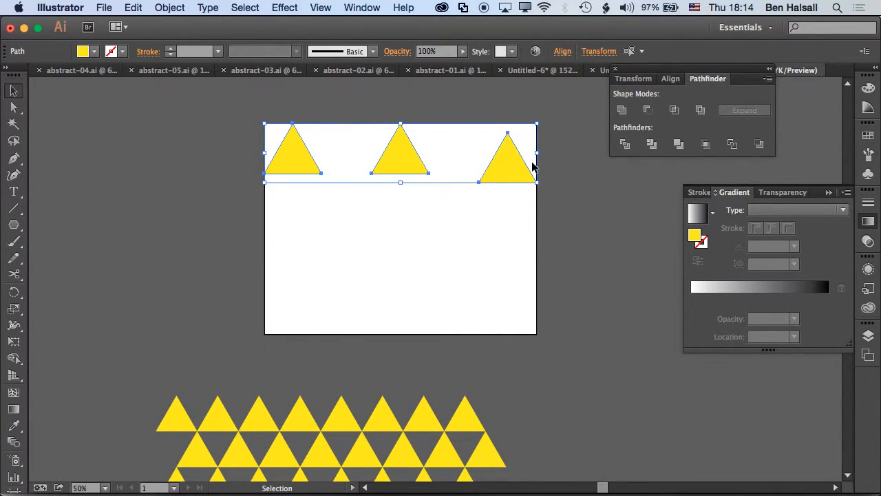
left_click(434, 244)
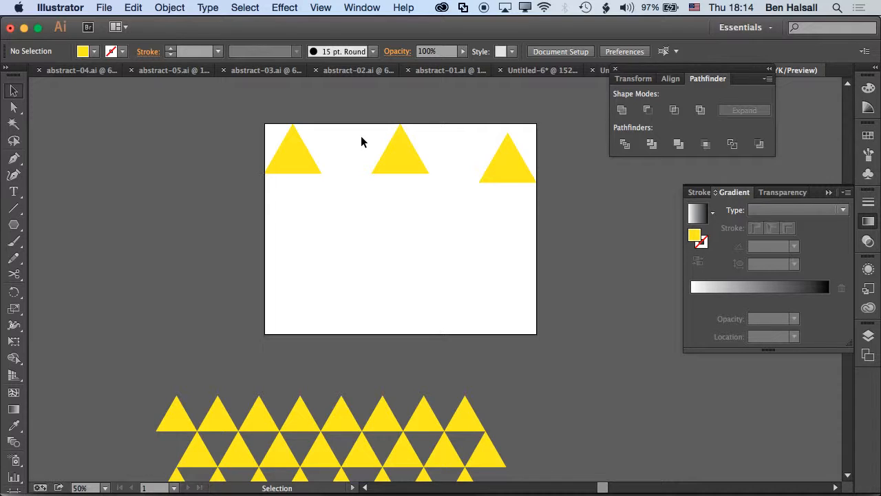
left_click_drag(517, 173, 508, 160)
left_click(584, 260)
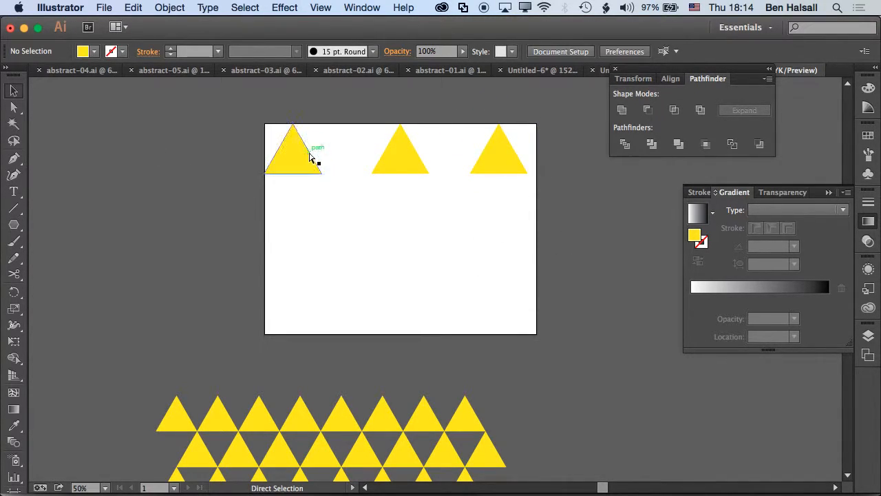
Switch to TextEdit and copy a reference link from the Lecture Week 10.rtf notes
key("super+Tab")
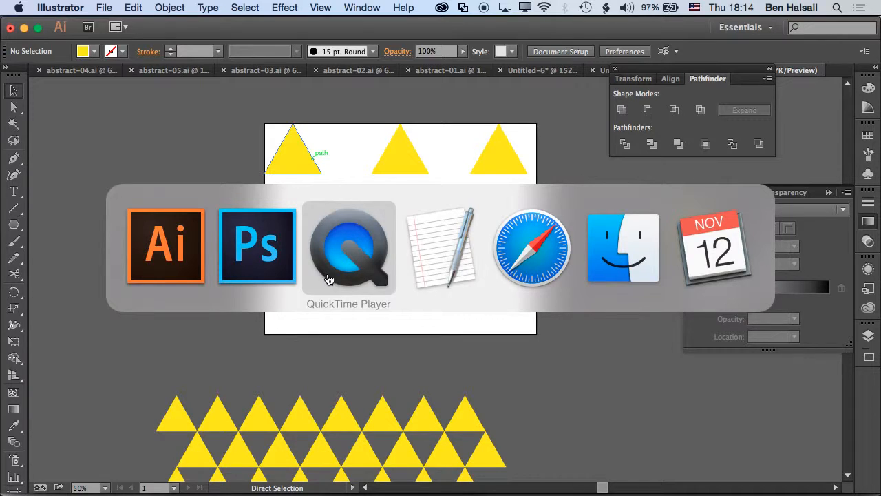
left_click(431, 255)
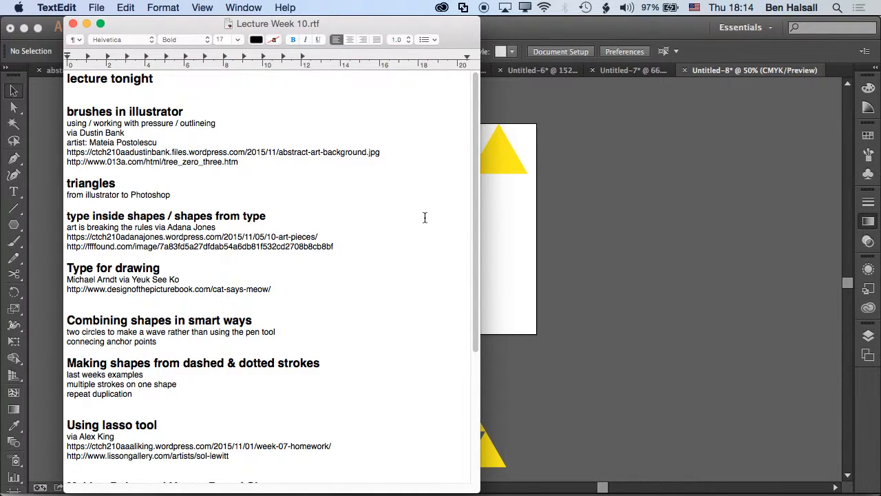
key("super+Tab")
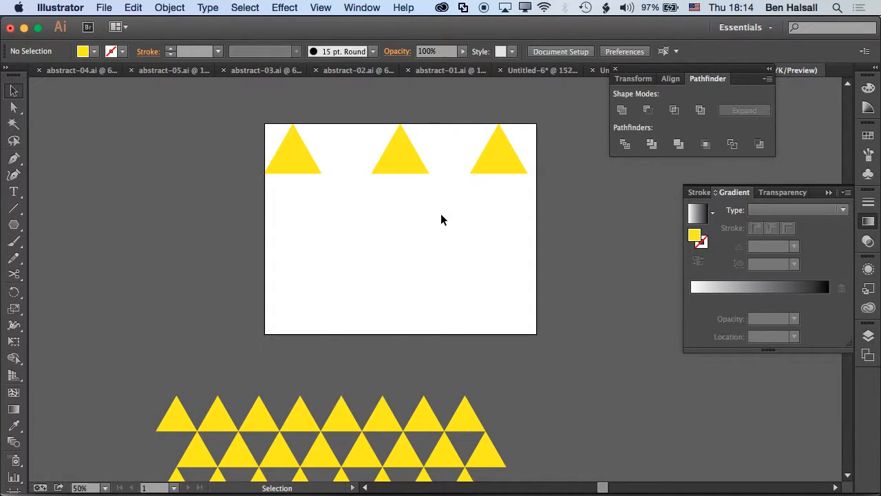
key("super+Tab")
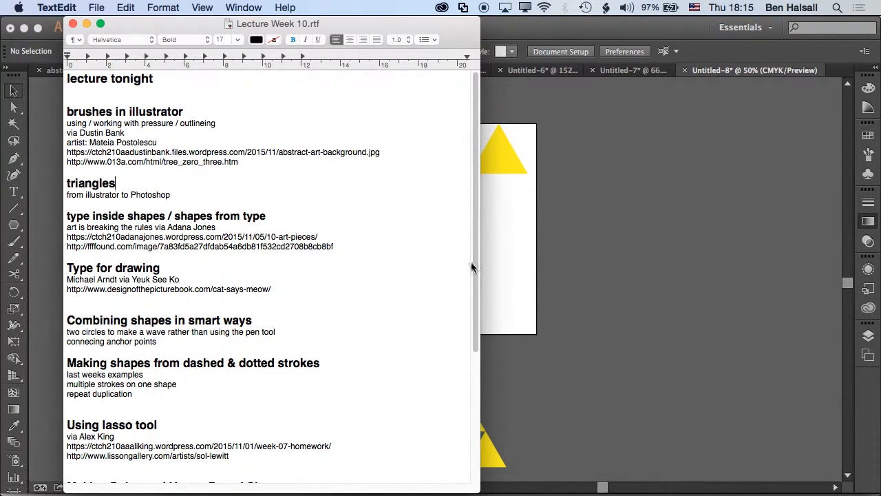
scroll(474, 261, "down", 5)
left_click_drag(332, 329, 67, 327)
key("super+c")
Switch to Safari and open a new browser tab for the copied reference link
key("super+Tab")
key("super+Tab")
key("super+Tab")
key("super+Tab")
key("super+t")
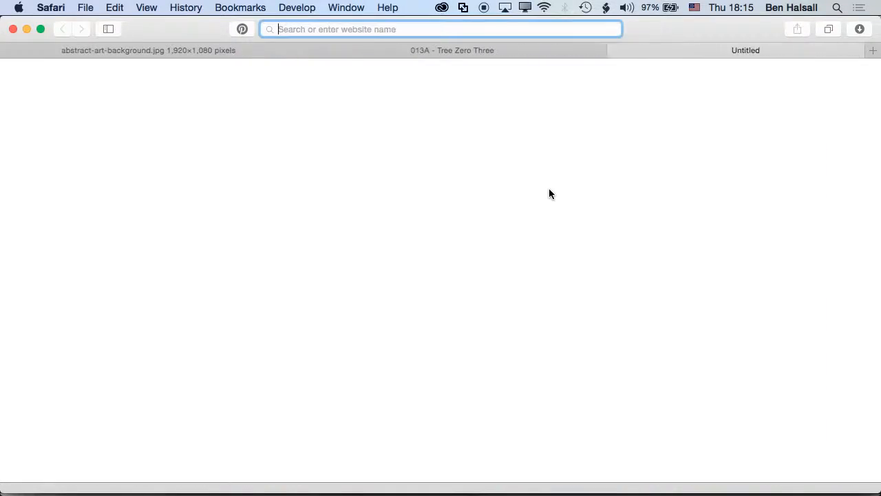